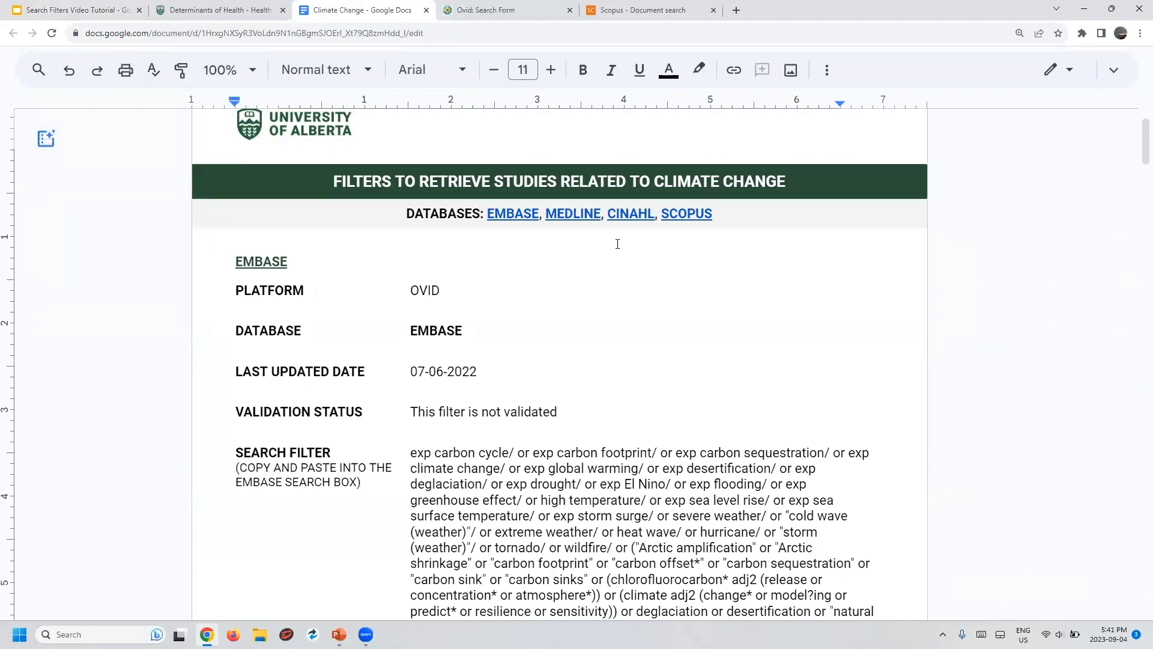
# - Go to the MEDLINE section of the climate change filters document and review its filter text, notes, references and citation
pyautogui.click(585, 218)
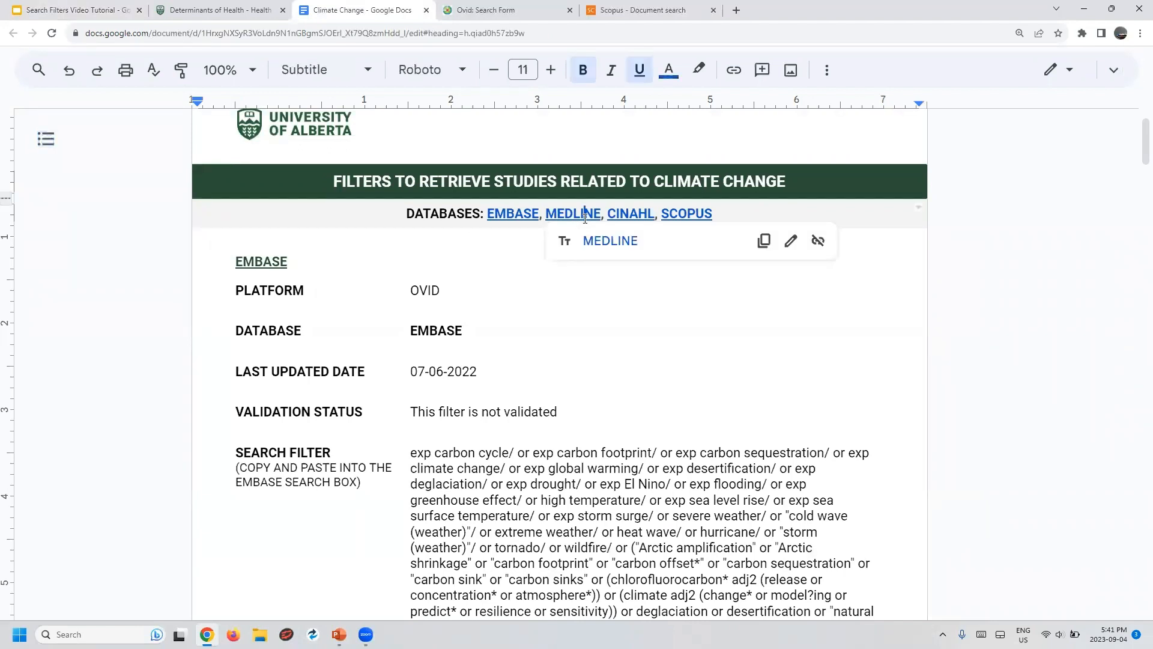
pyautogui.click(608, 248)
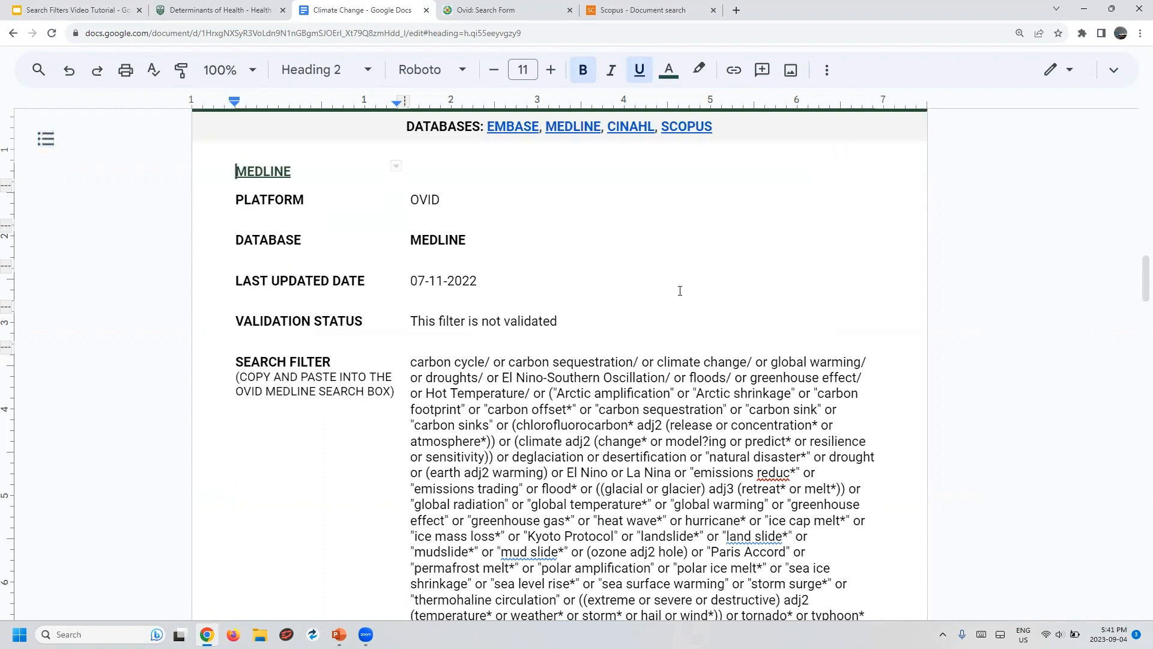
pyautogui.scroll(-1, 680, 291)
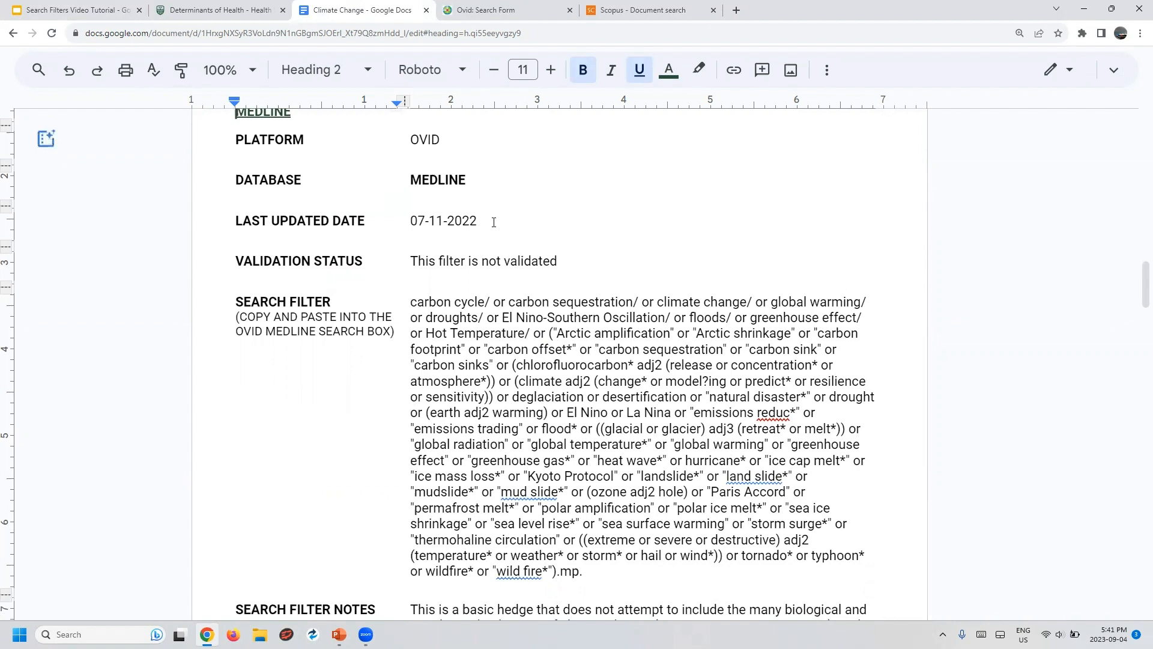
pyautogui.scroll(-2, 579, 268)
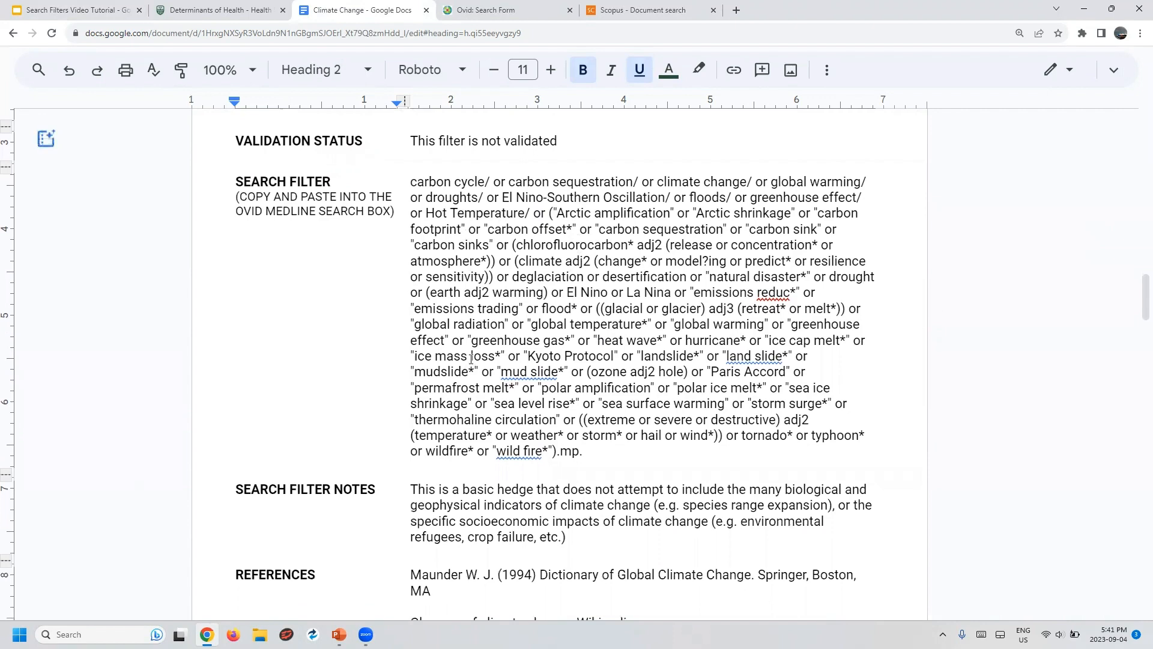
pyautogui.scroll(-2, 472, 358)
pyautogui.scroll(-2, 470, 360)
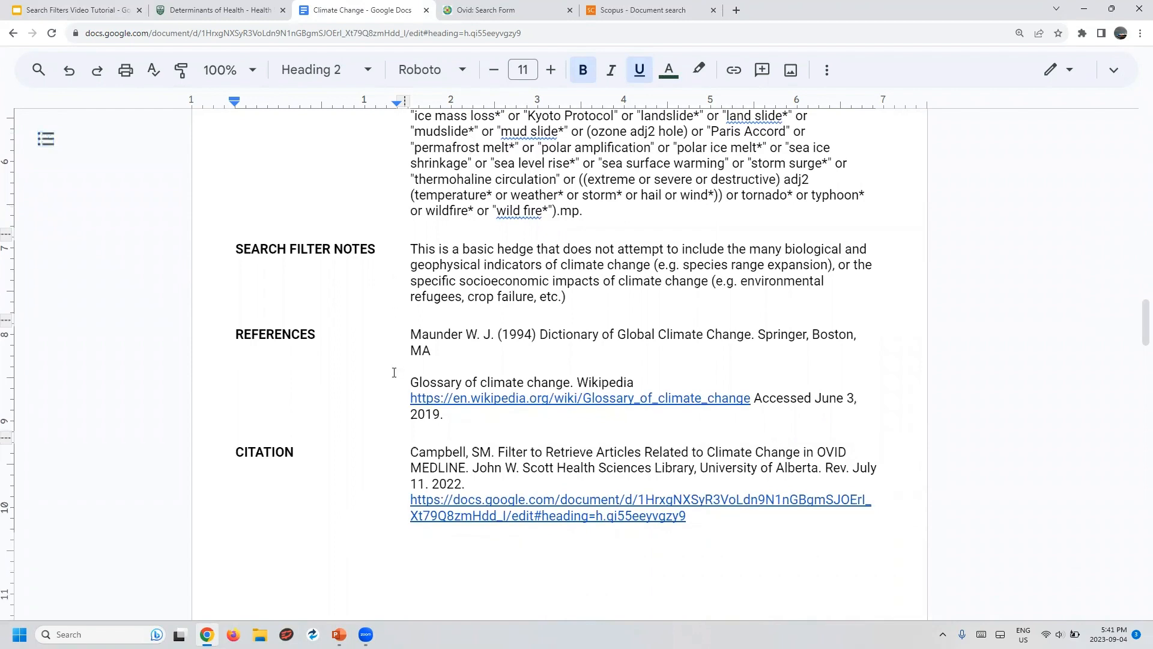
pyautogui.scroll(-1, 394, 372)
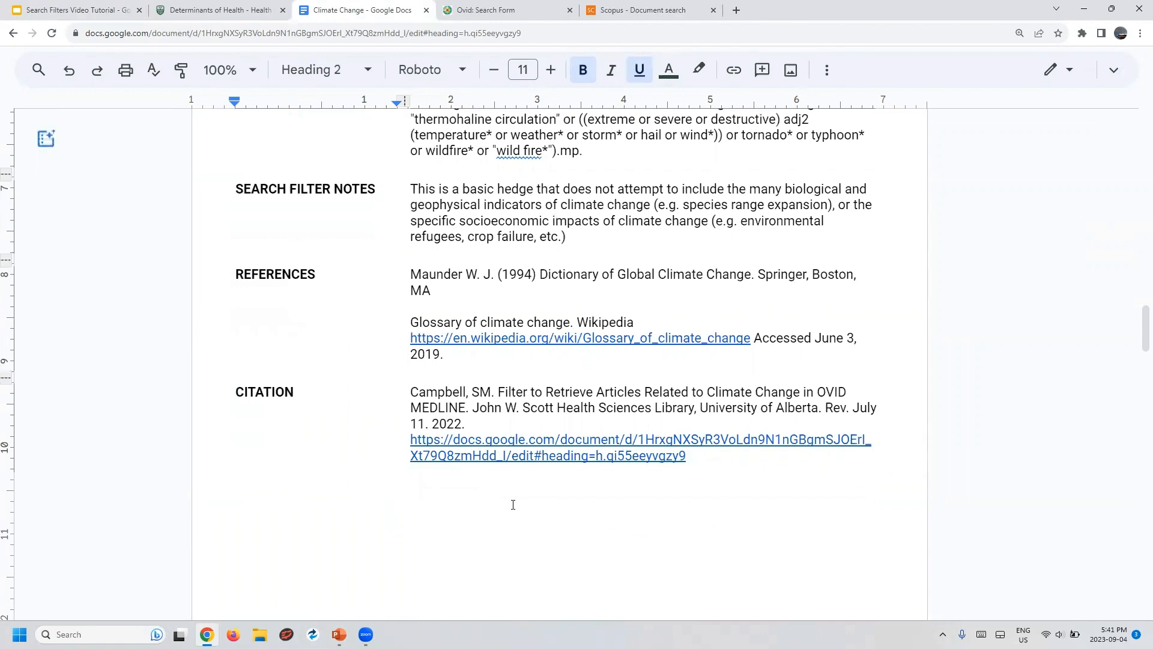
pyautogui.scroll(5, 513, 504)
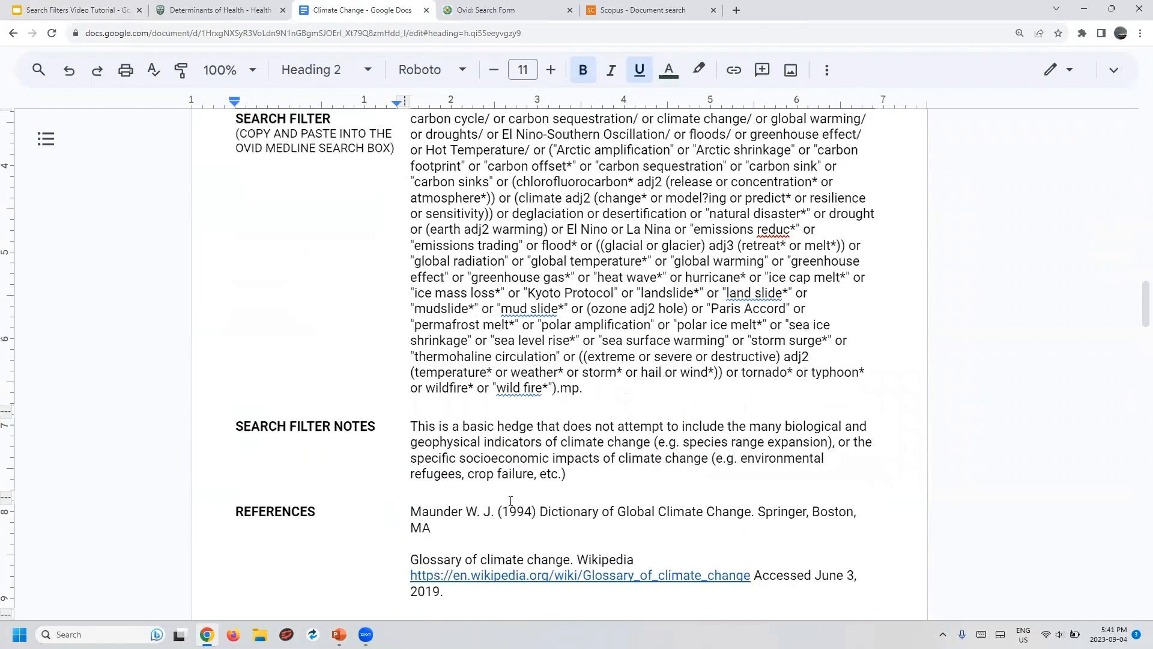
# - Copy the complete MEDLINE search filter text, from "carbon cycle/" through the closing ".mp."
pyautogui.moveTo(410, 181); pyautogui.dragTo(581, 455)
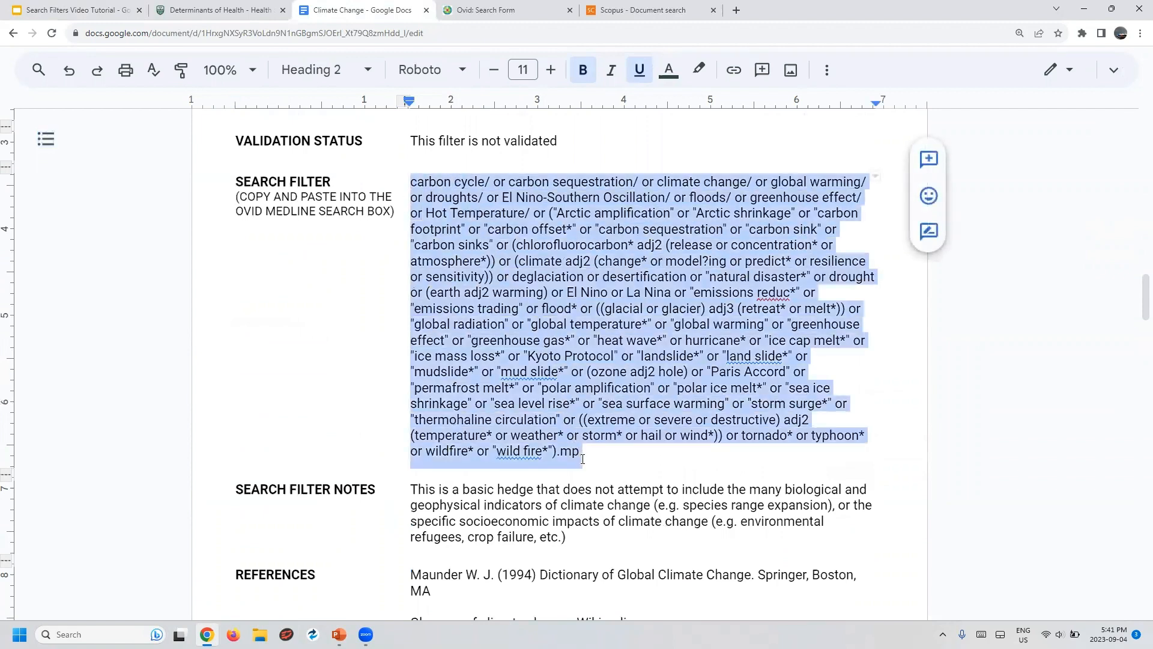
pyautogui.rightClick(629, 323)
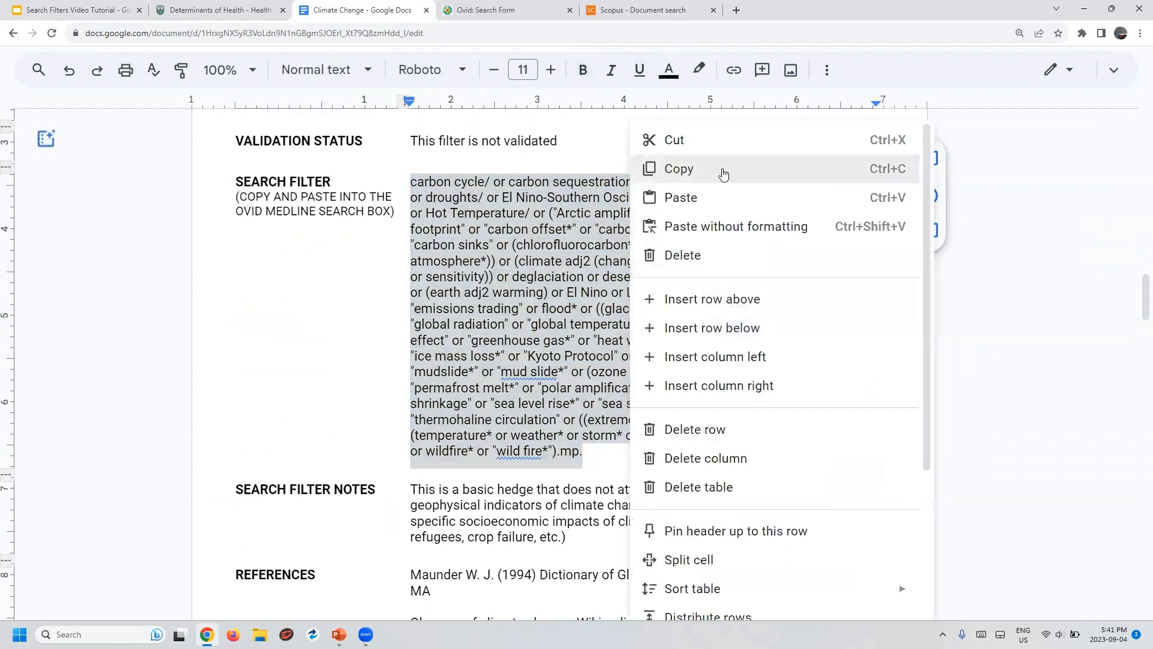
pyautogui.click(721, 170)
# - Switch to Ovid MEDLINE and run the copied climate change filter as an advanced keyword search
pyautogui.click(522, 7)
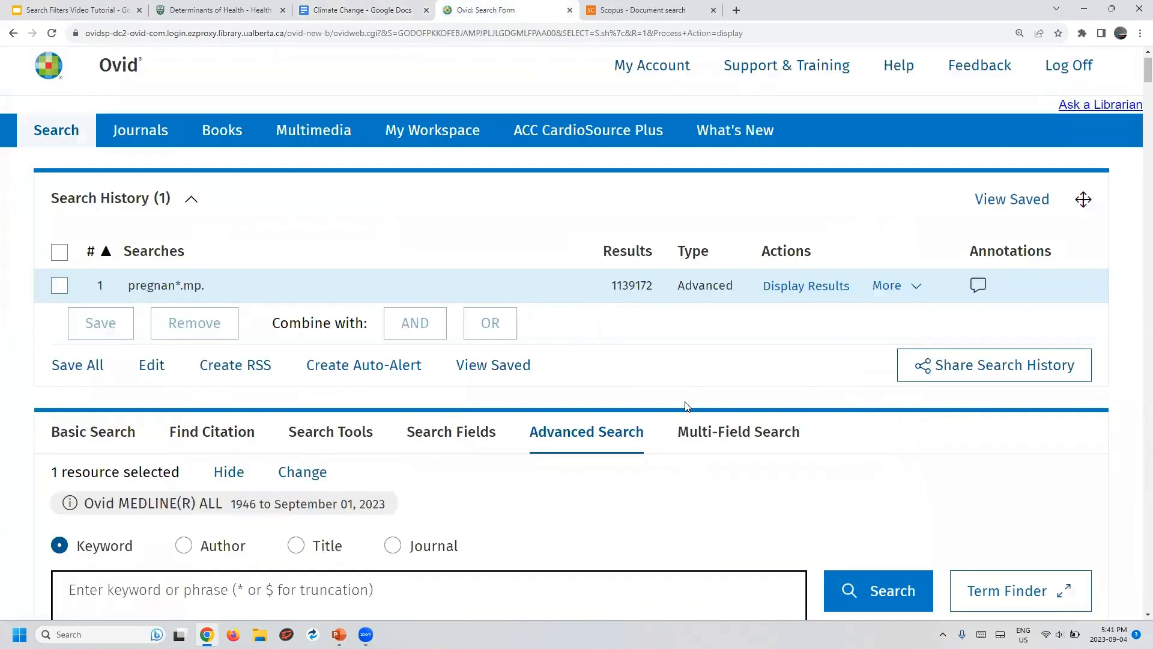
pyautogui.scroll(-2, 680, 396)
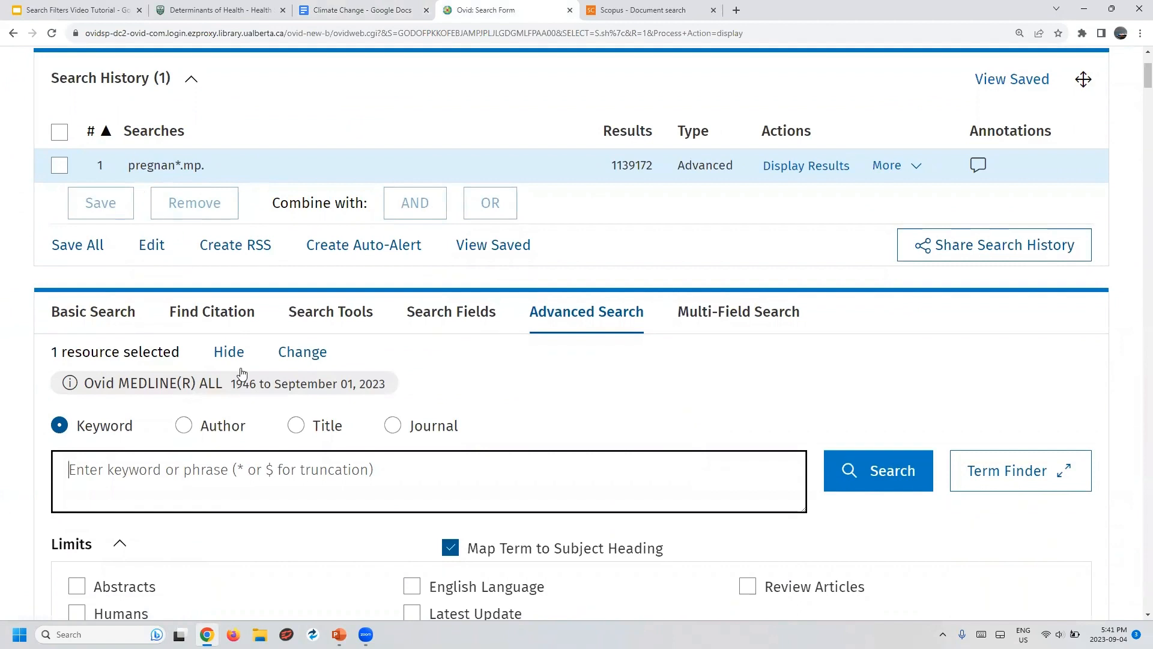
pyautogui.rightClick(279, 475)
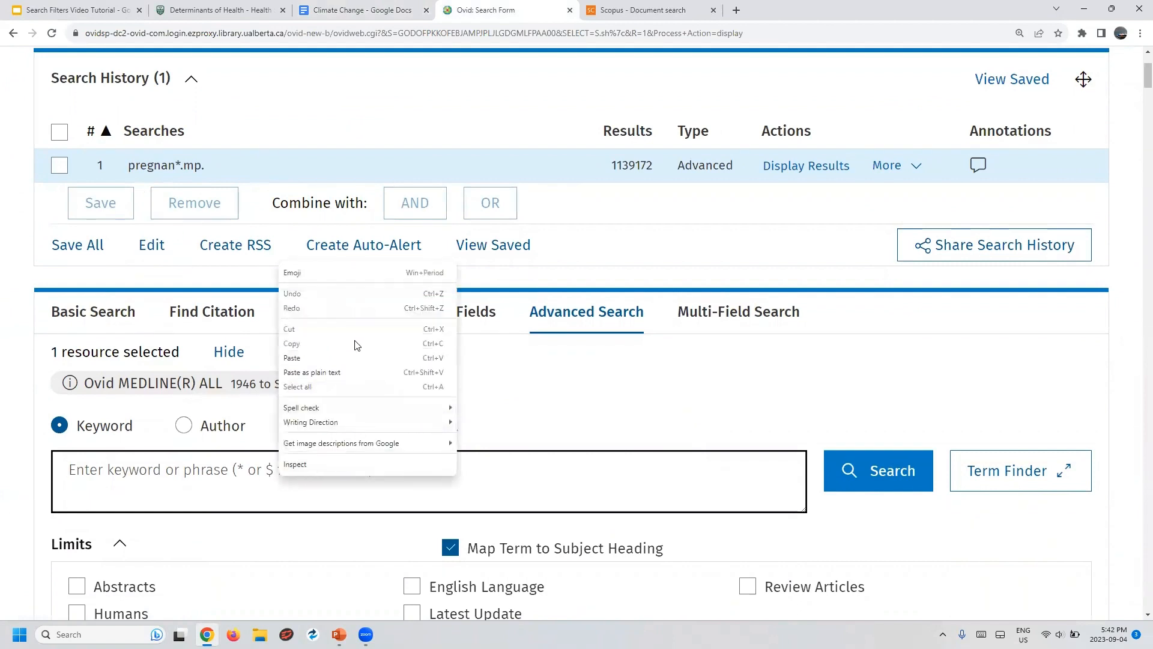
pyautogui.click(338, 356)
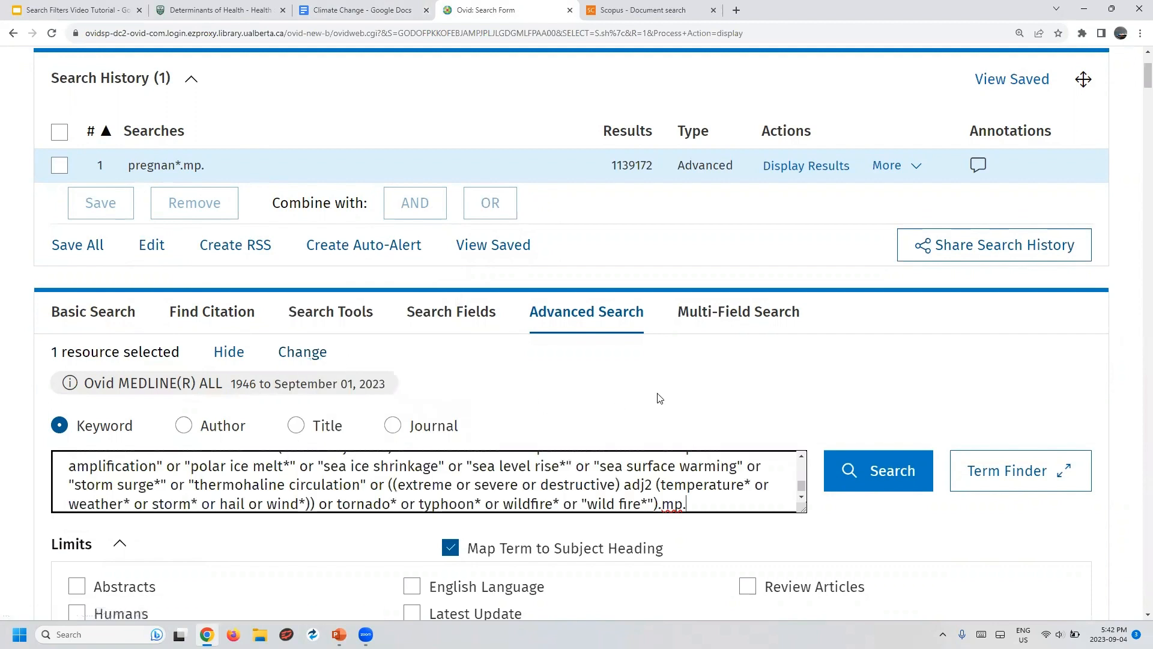
pyautogui.click(877, 471)
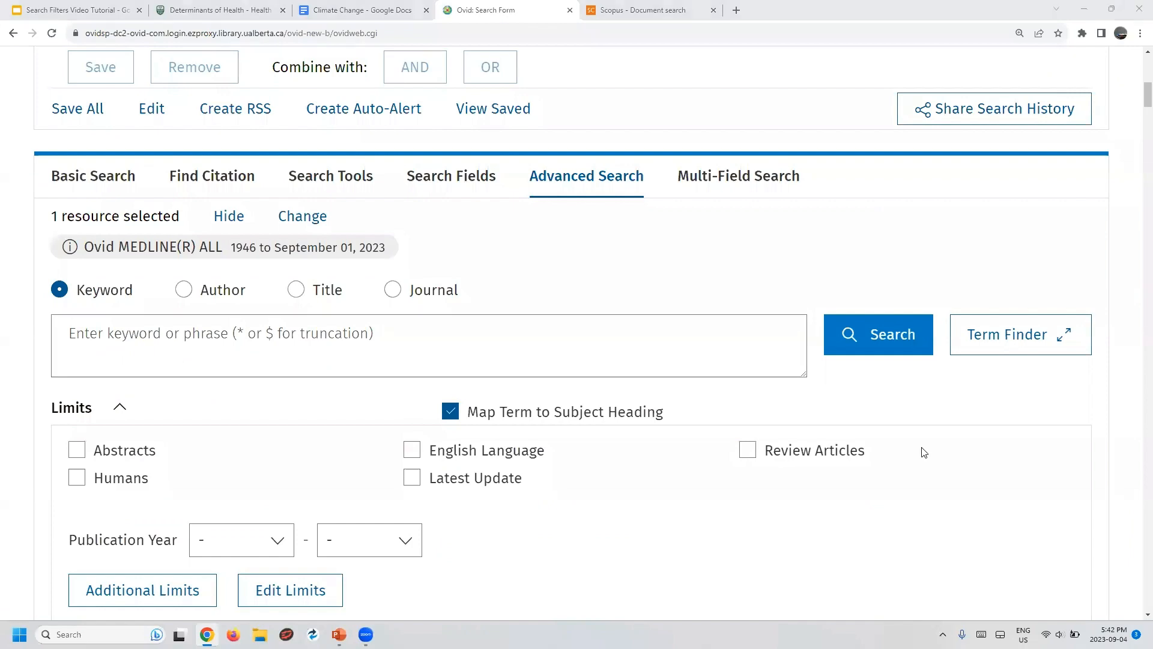
# - Combine the pregnan*.mp. search and the climate change filter search in the Ovid search history with AND
pyautogui.scroll(5, 924, 451)
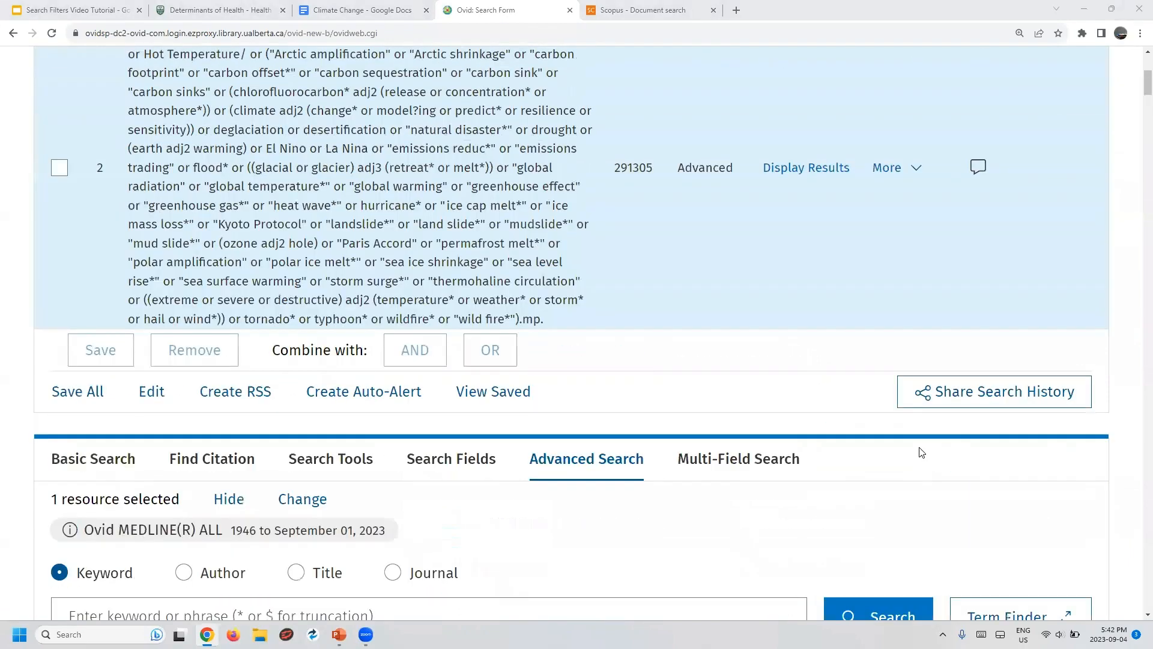
pyautogui.scroll(2, 917, 451)
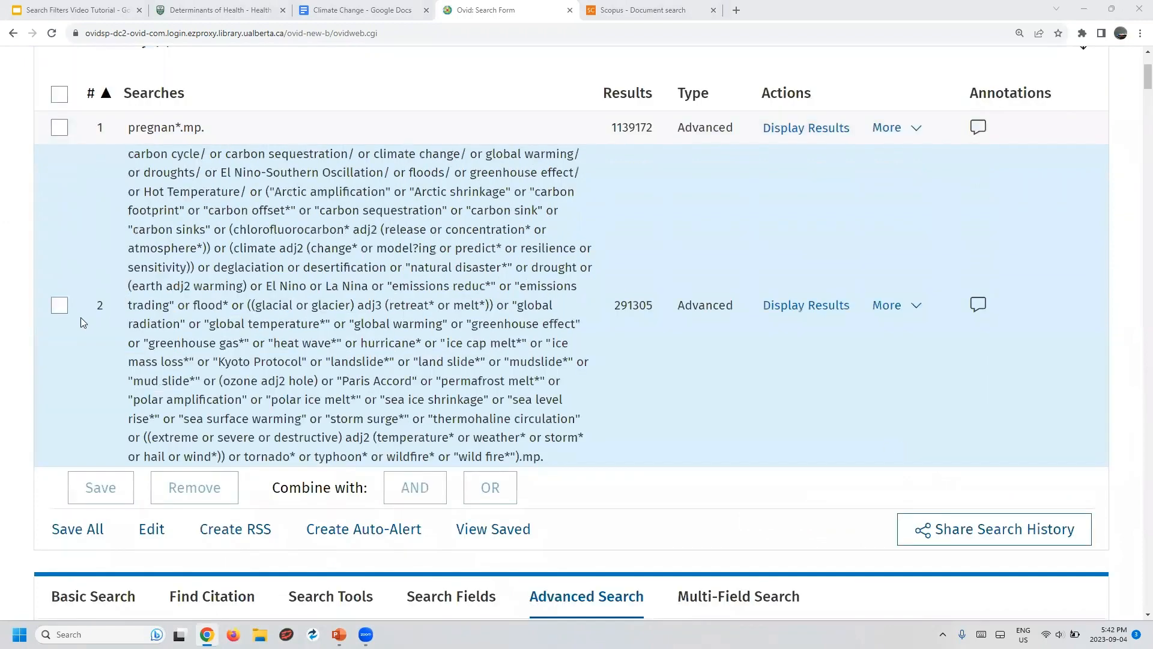
pyautogui.click(59, 127)
pyautogui.click(60, 306)
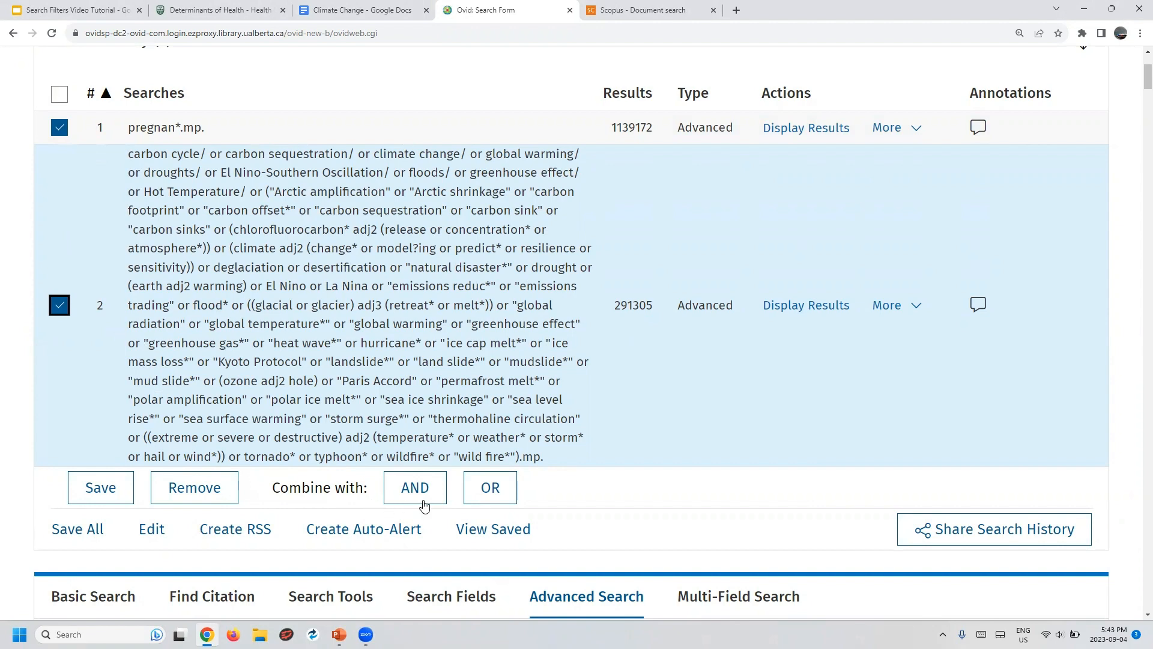
pyautogui.click(419, 490)
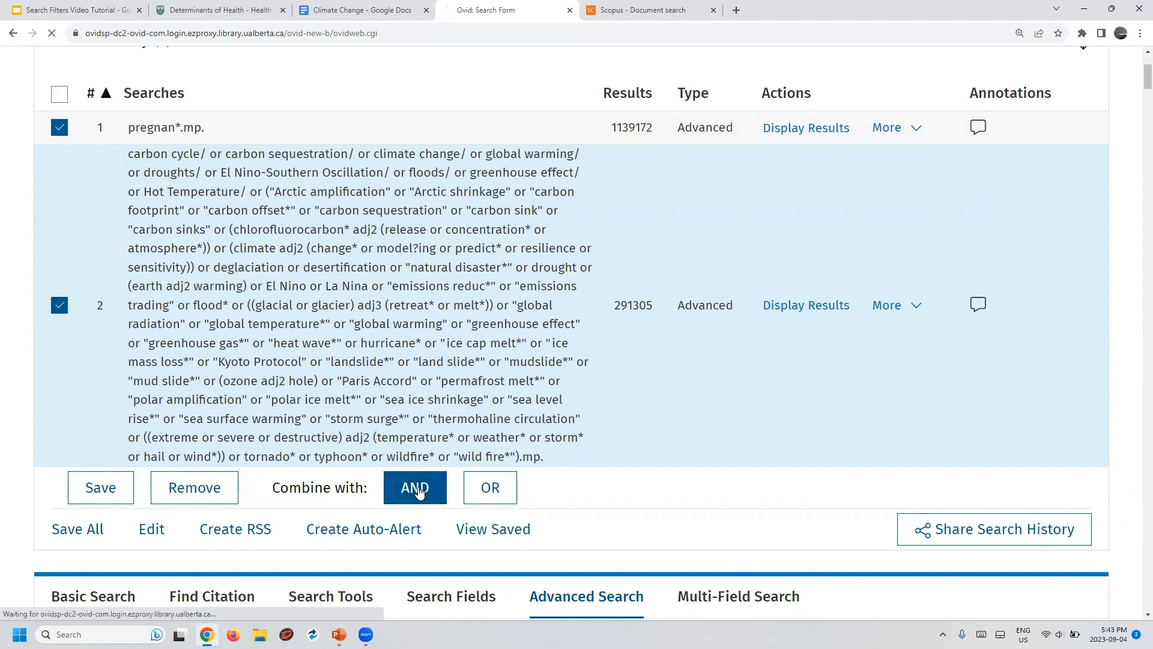
pyautogui.scroll(6, 593, 412)
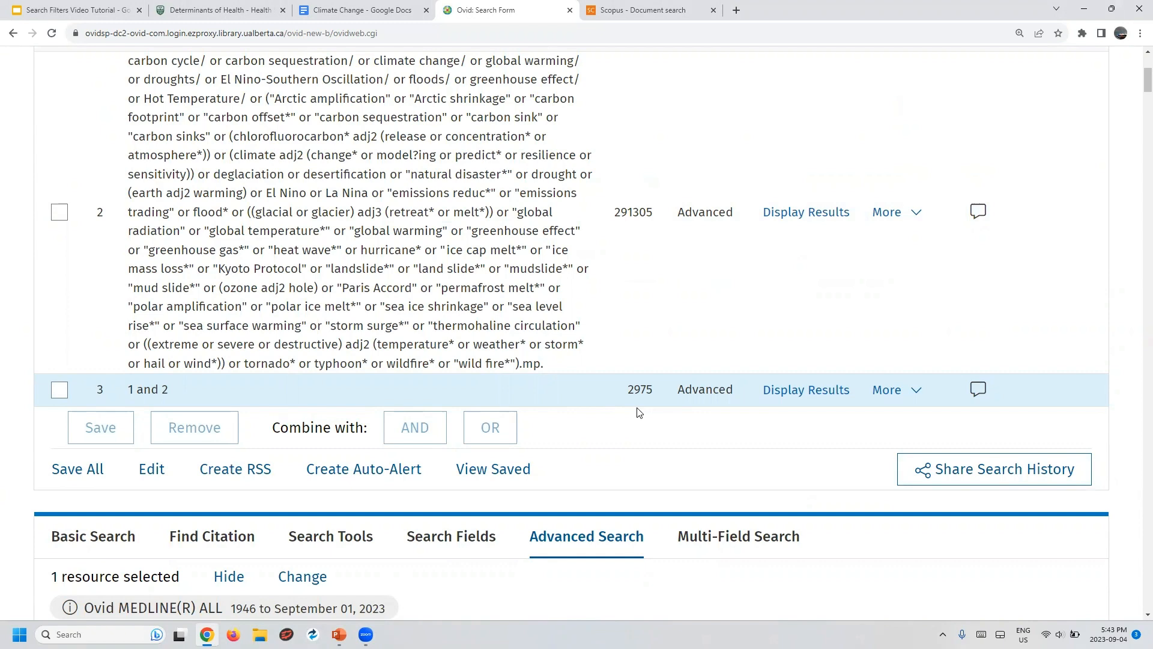
pyautogui.scroll(1, 592, 412)
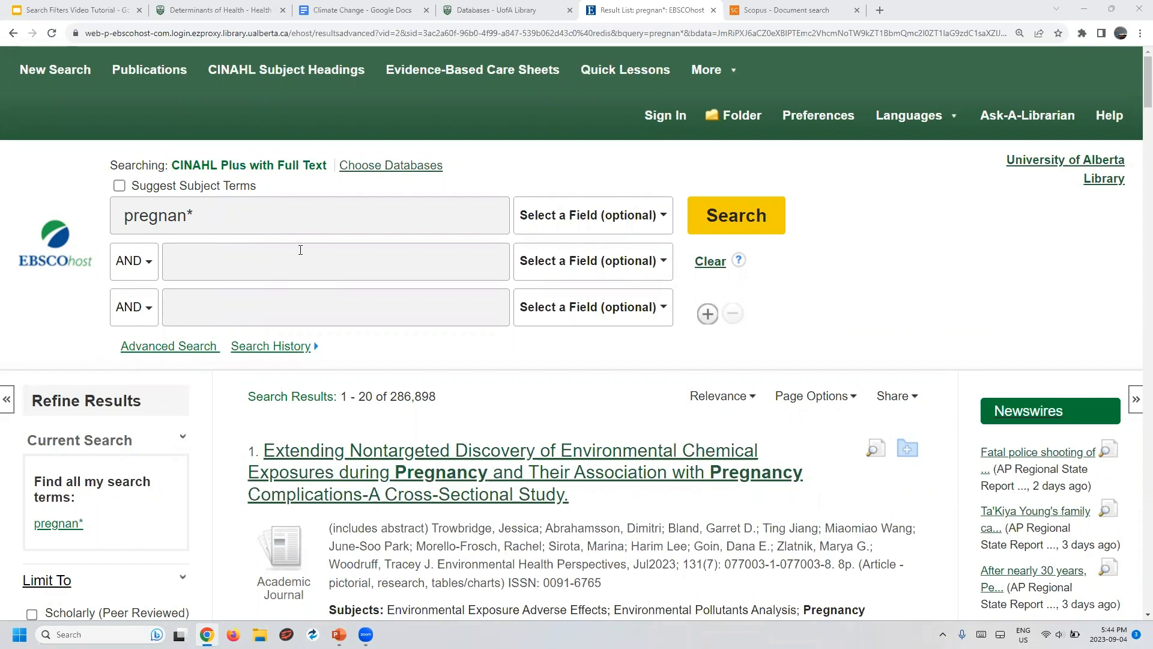
# - Clear the pregnan* query from the CINAHL search form, and go to the CINAHL section of the climate change filters document
pyautogui.click(711, 265)
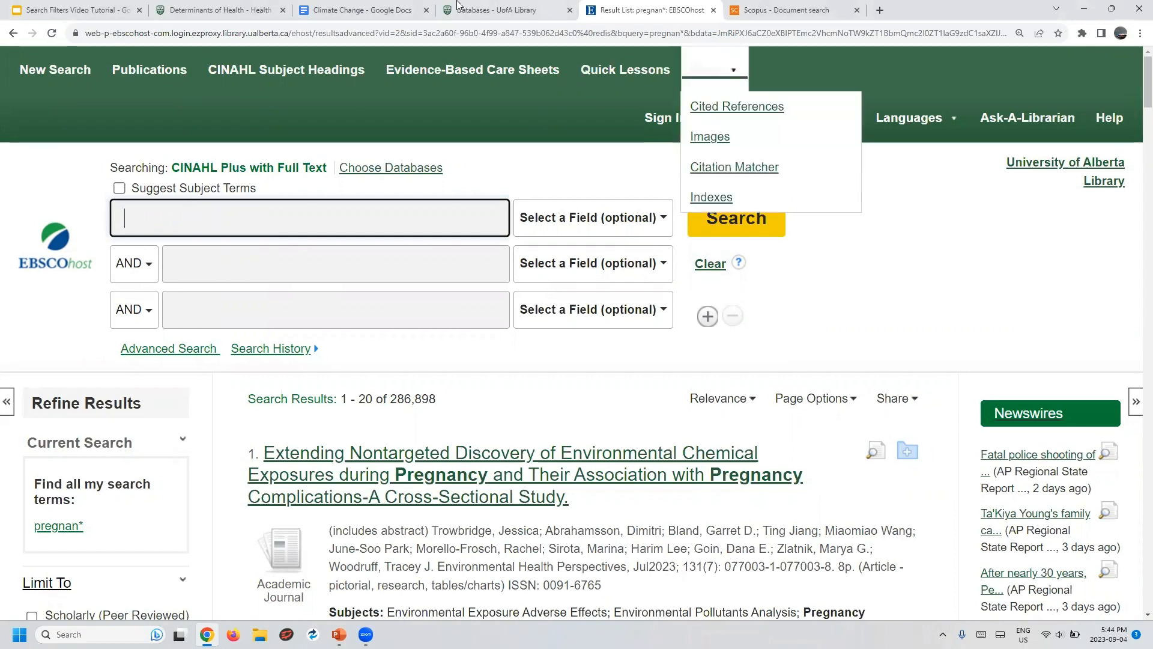
pyautogui.click(381, 9)
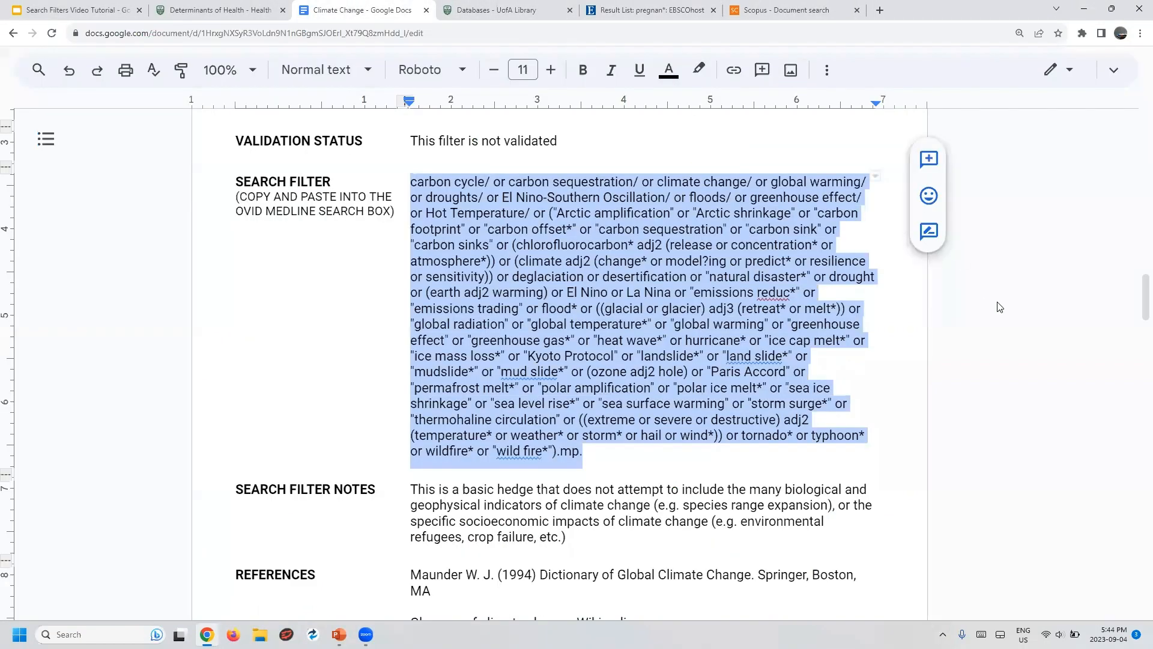
pyautogui.scroll(2, 1000, 306)
pyautogui.scroll(2, 999, 308)
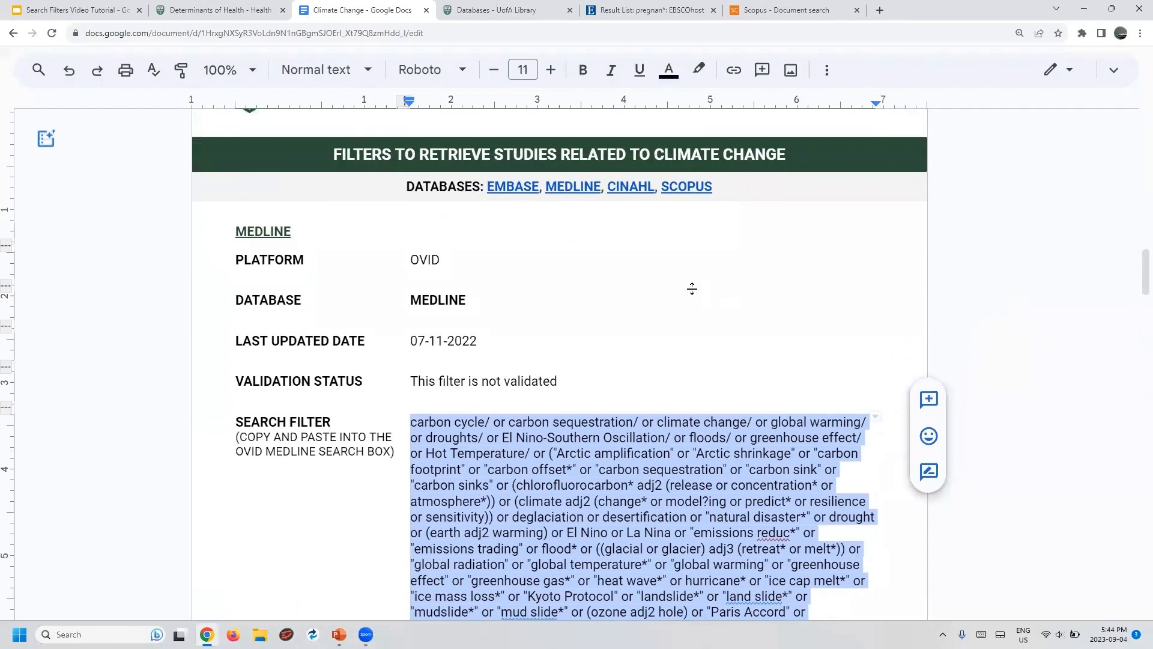
pyautogui.click(640, 191)
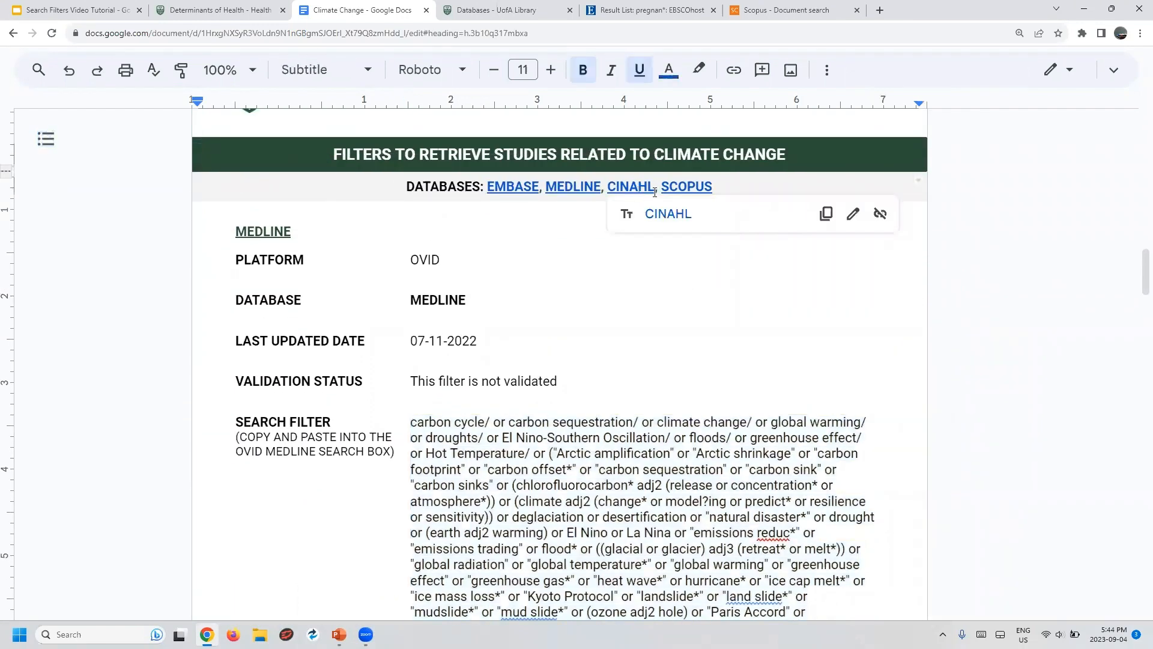
pyautogui.click(672, 216)
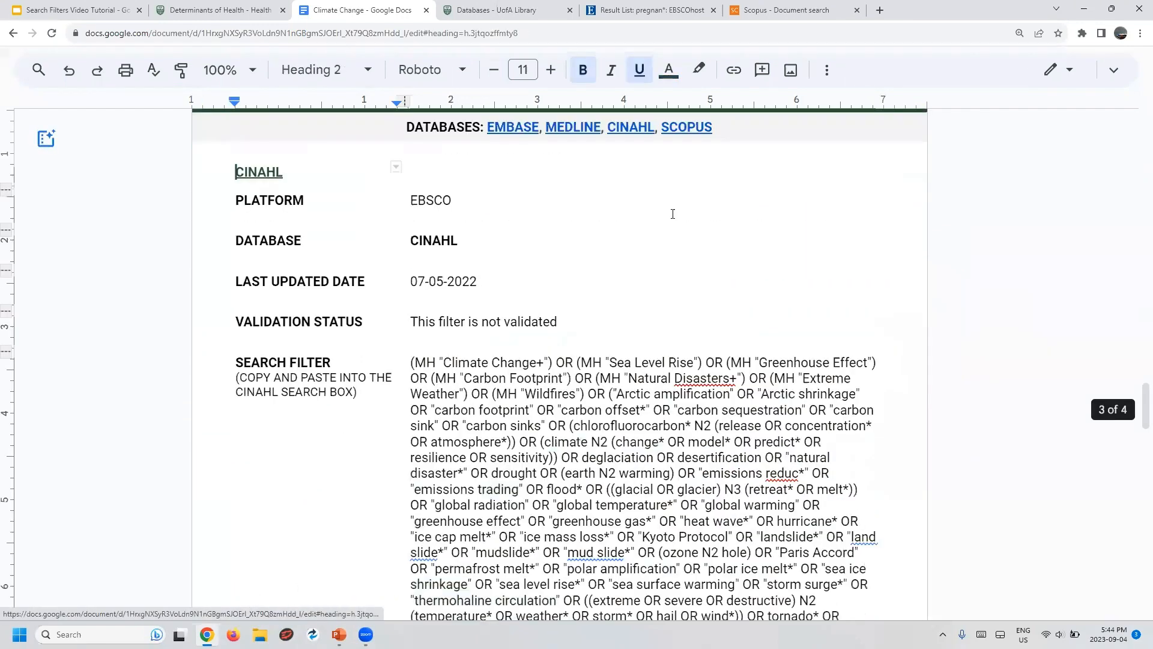
# - Copy the complete CINAHL search filter text, from (MH "Climate Change+") through "wild fire*")
pyautogui.scroll(-1, 691, 261)
pyautogui.scroll(-1, 729, 414)
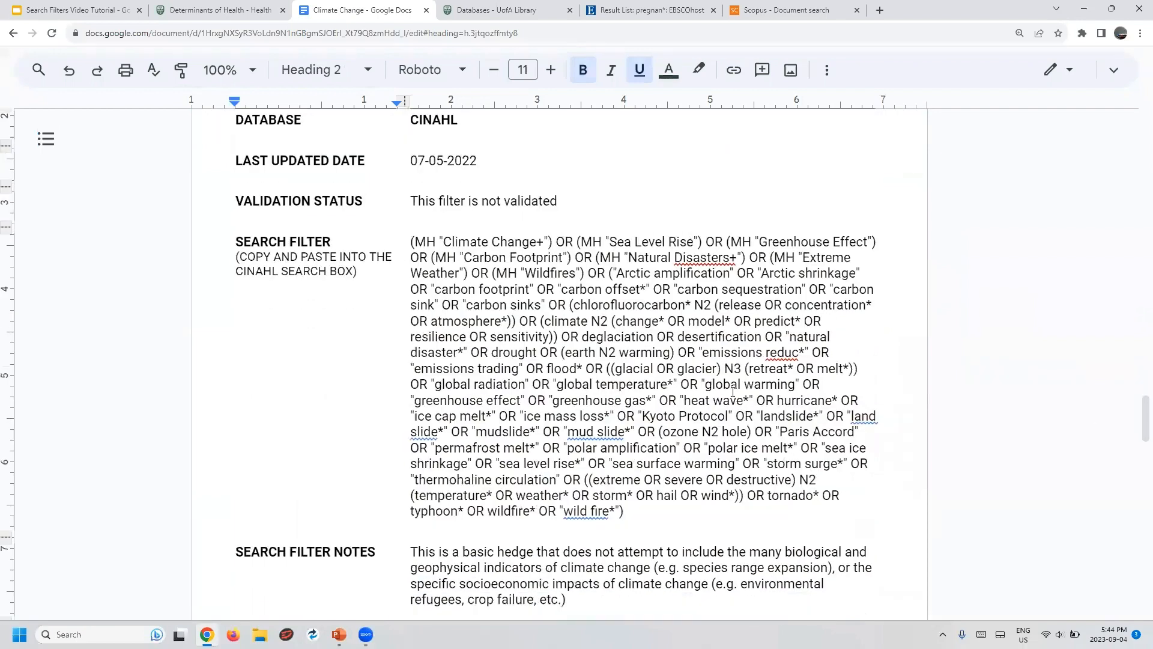
pyautogui.moveTo(410, 241); pyautogui.dragTo(639, 534)
pyautogui.rightClick(648, 385)
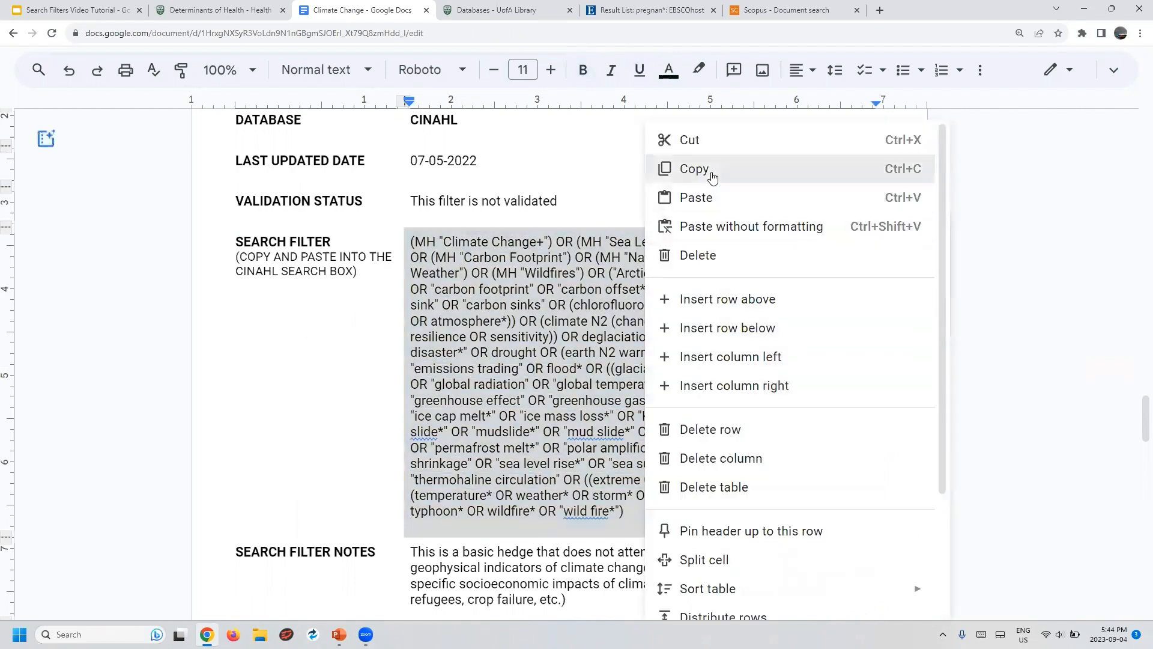
pyautogui.click(712, 172)
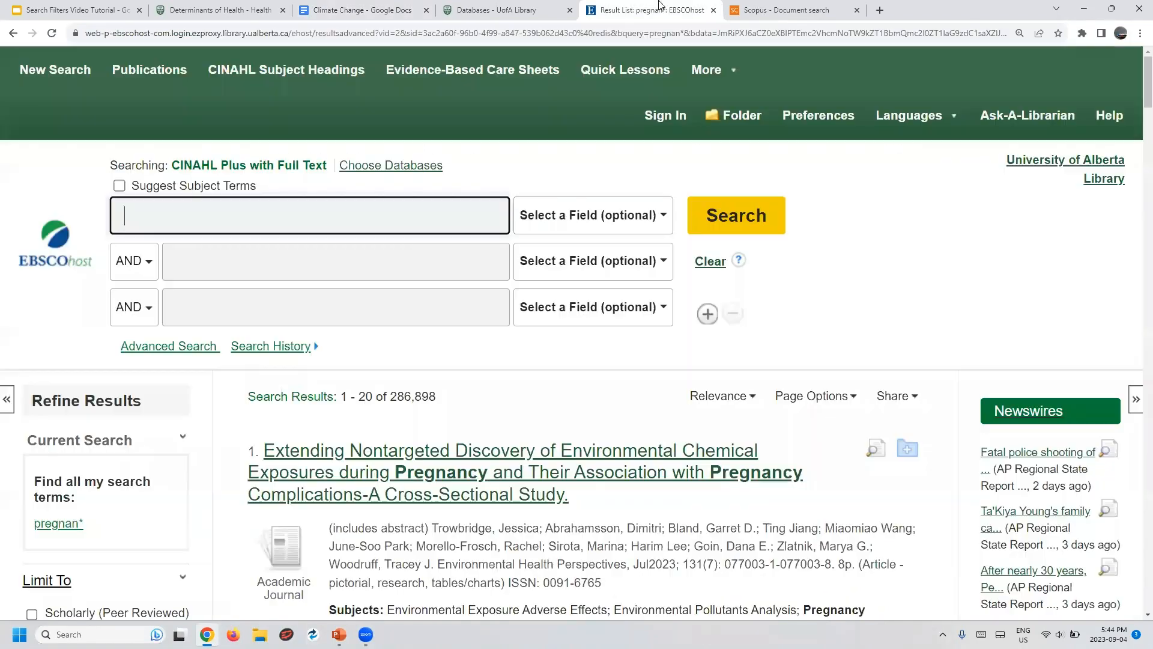
# - Run the copied climate change filter as a search in CINAHL Plus with Full Text, and clear the search form
pyautogui.click(661, 8)
pyautogui.hotkey('ctrl', 'v')
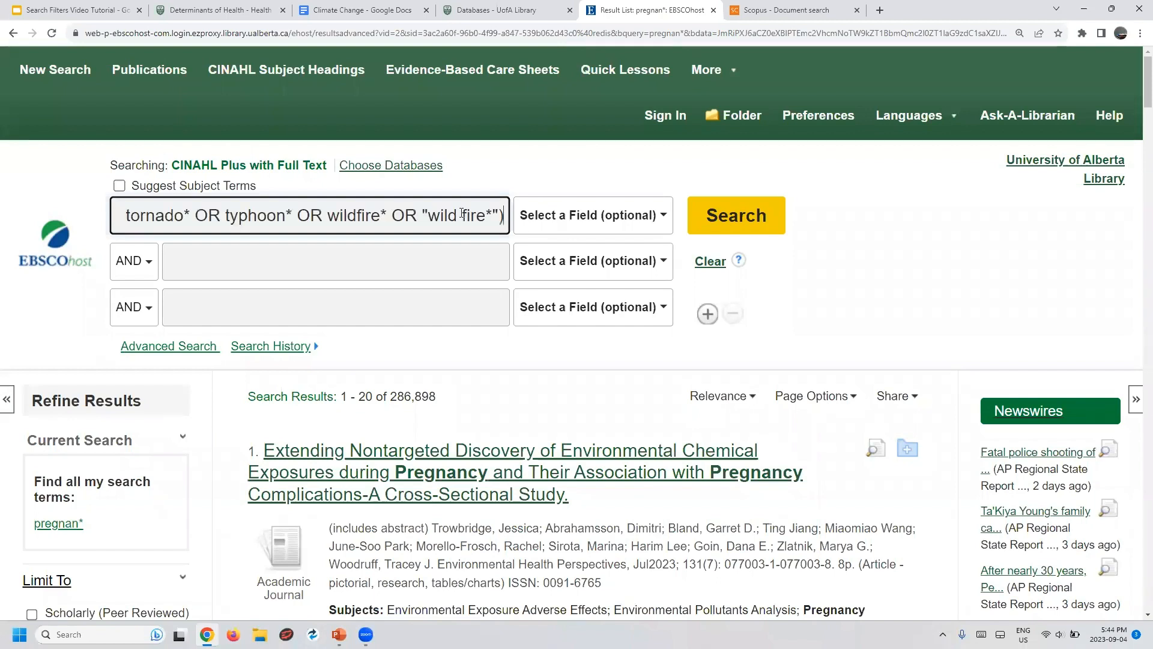
pyautogui.click(740, 215)
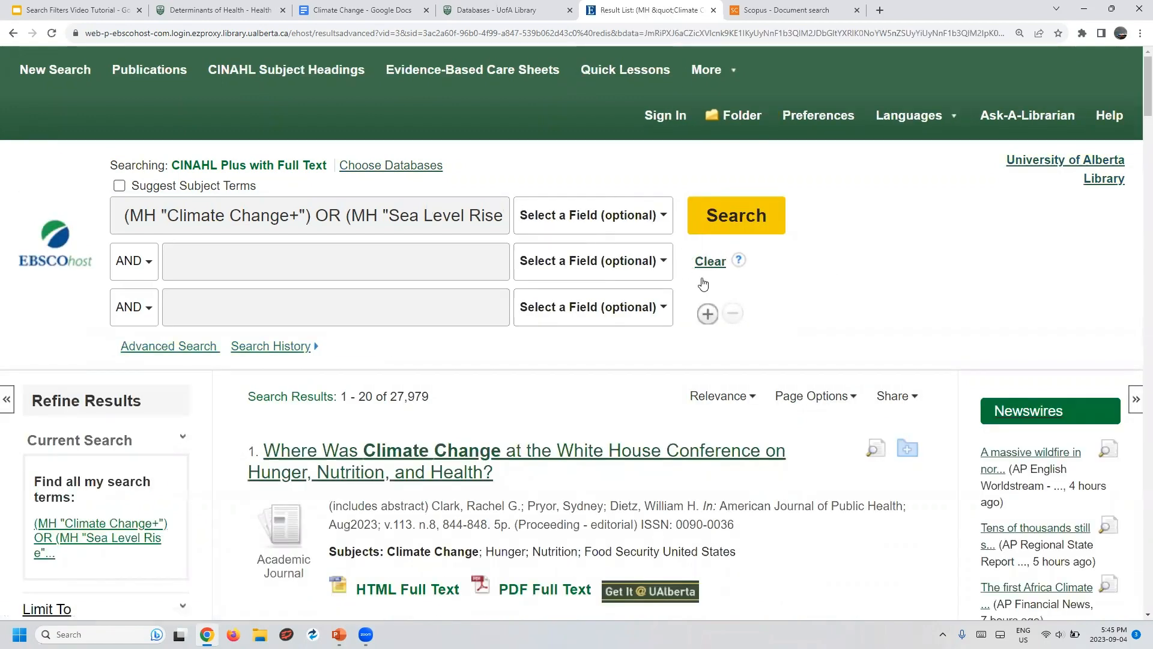
pyautogui.click(711, 262)
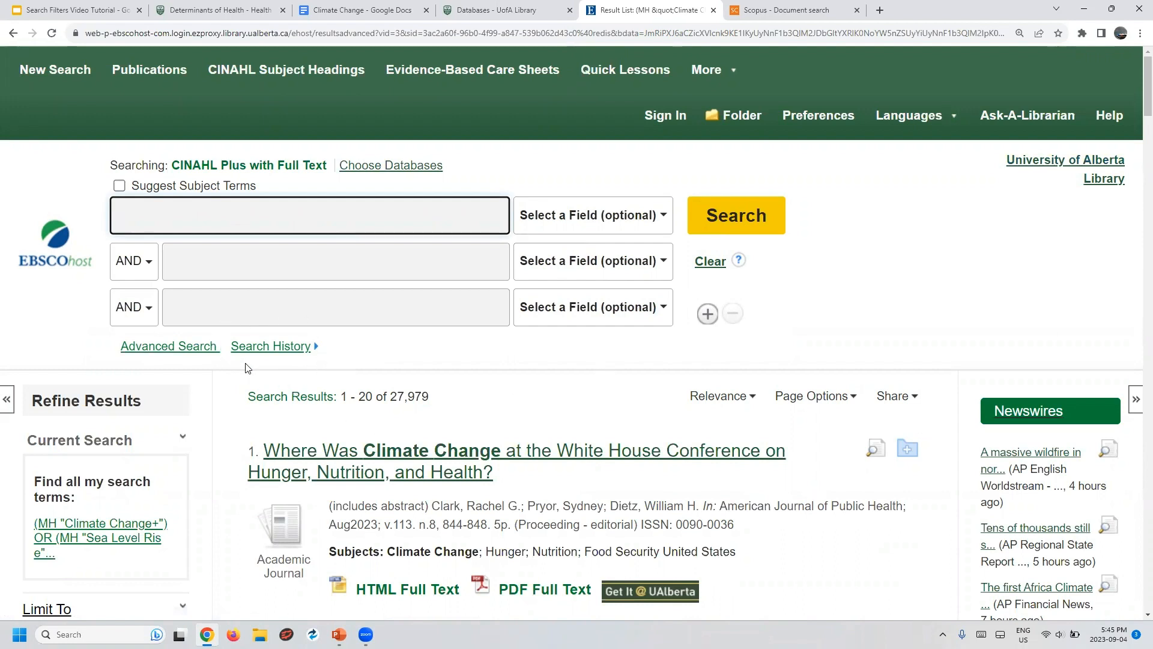
# - Combine searches S1 (pregnan*) and S2 (climate change filter) from the CINAHL search history with AND
pyautogui.click(275, 348)
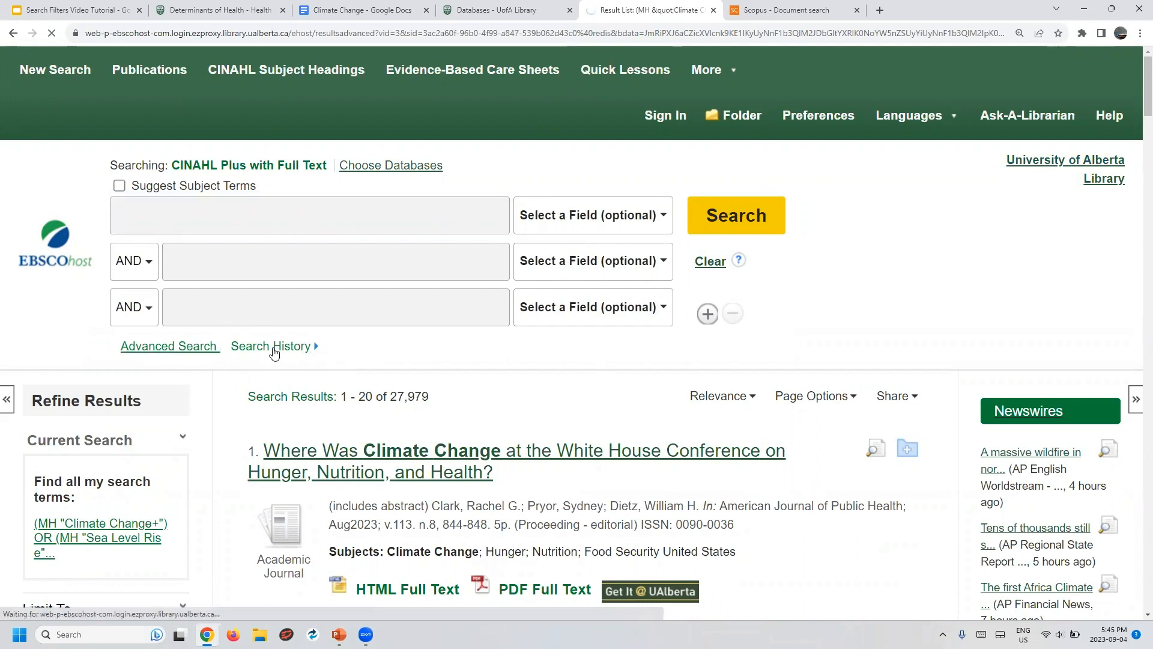
pyautogui.scroll(-2, 402, 342)
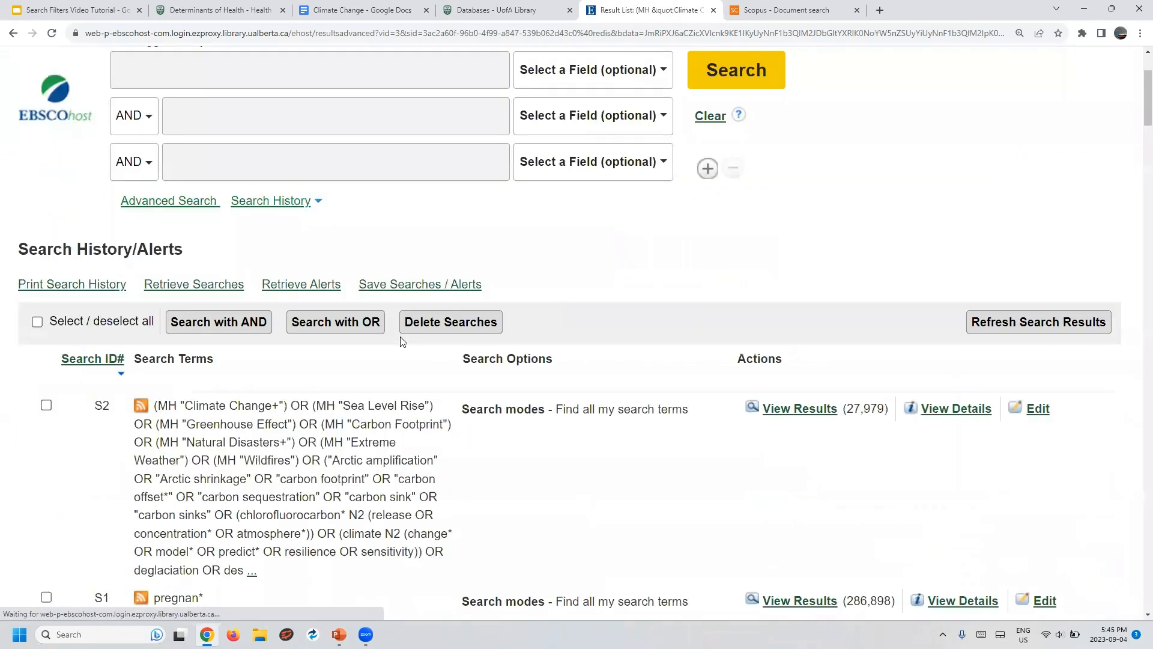
pyautogui.scroll(-2, 403, 342)
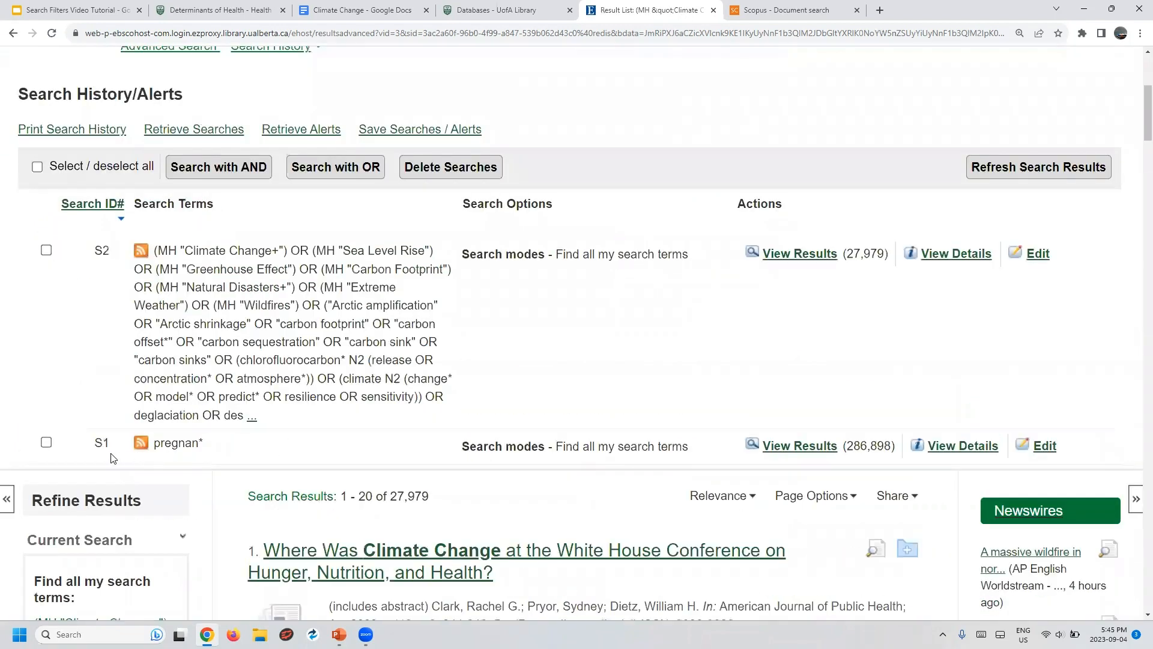
pyautogui.click(46, 251)
pyautogui.click(46, 442)
pyautogui.click(240, 172)
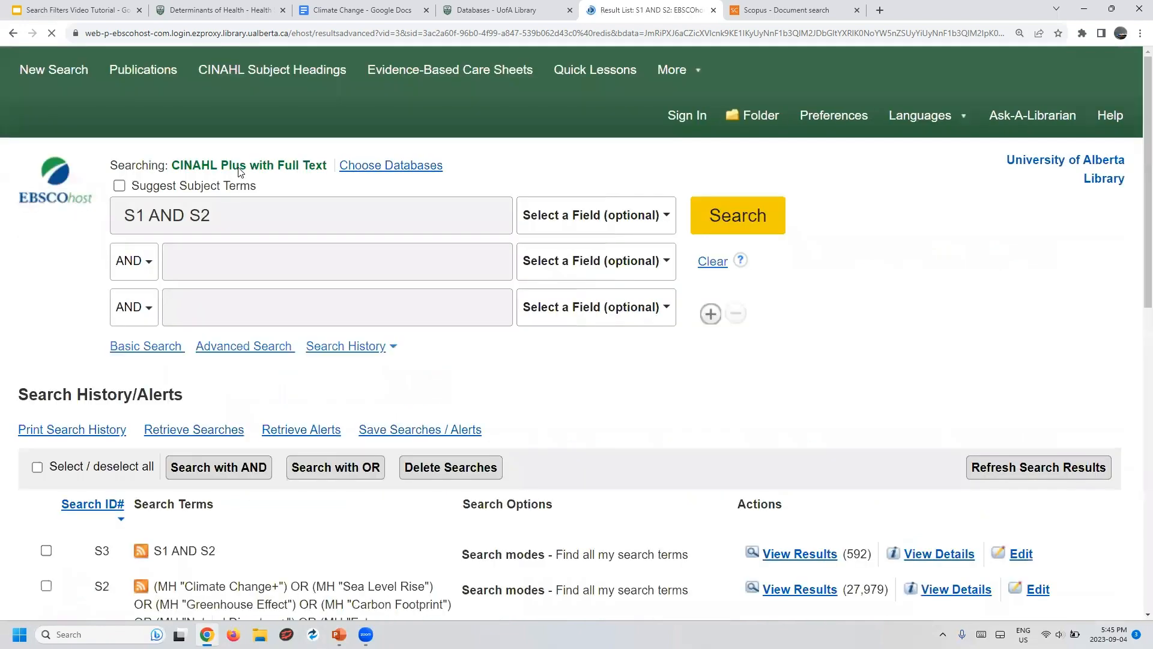
# - Review the CINAHL search history and the result list for the combined search S1 AND S2
pyautogui.scroll(-4, 727, 364)
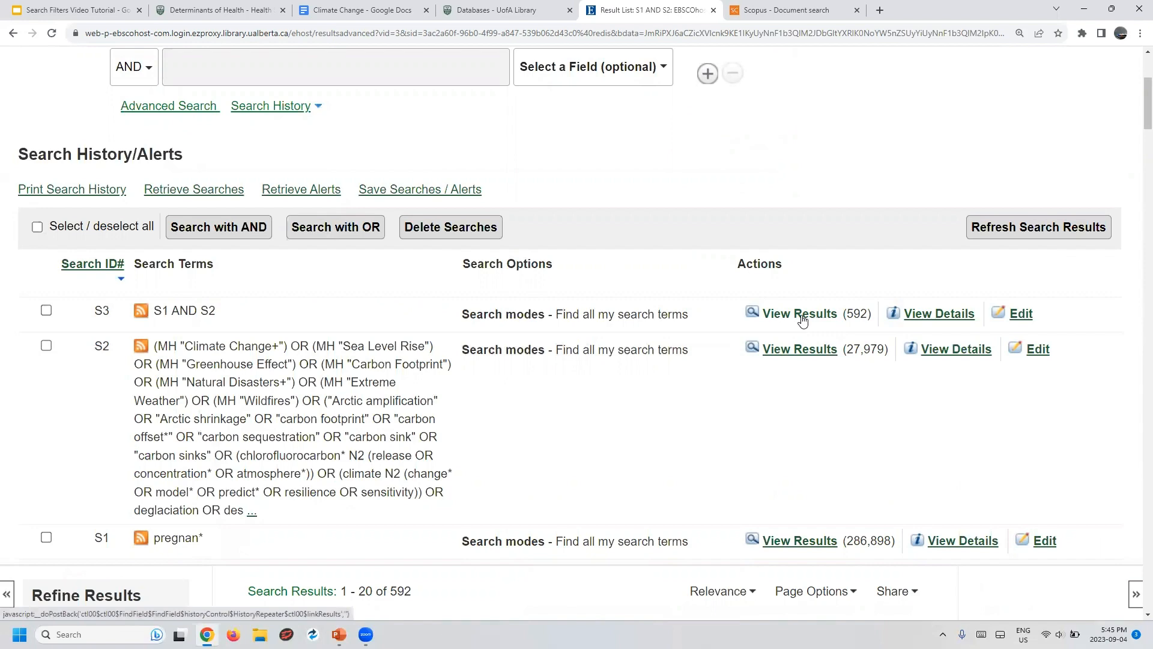
pyautogui.scroll(-9, 793, 385)
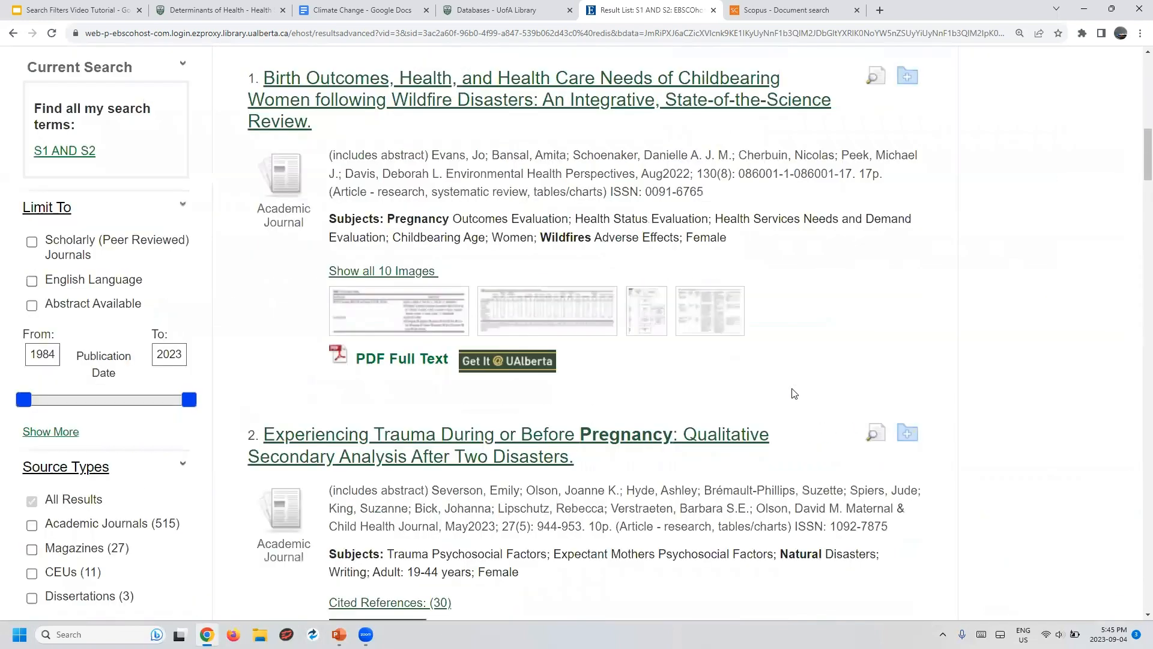
pyautogui.scroll(2, 795, 392)
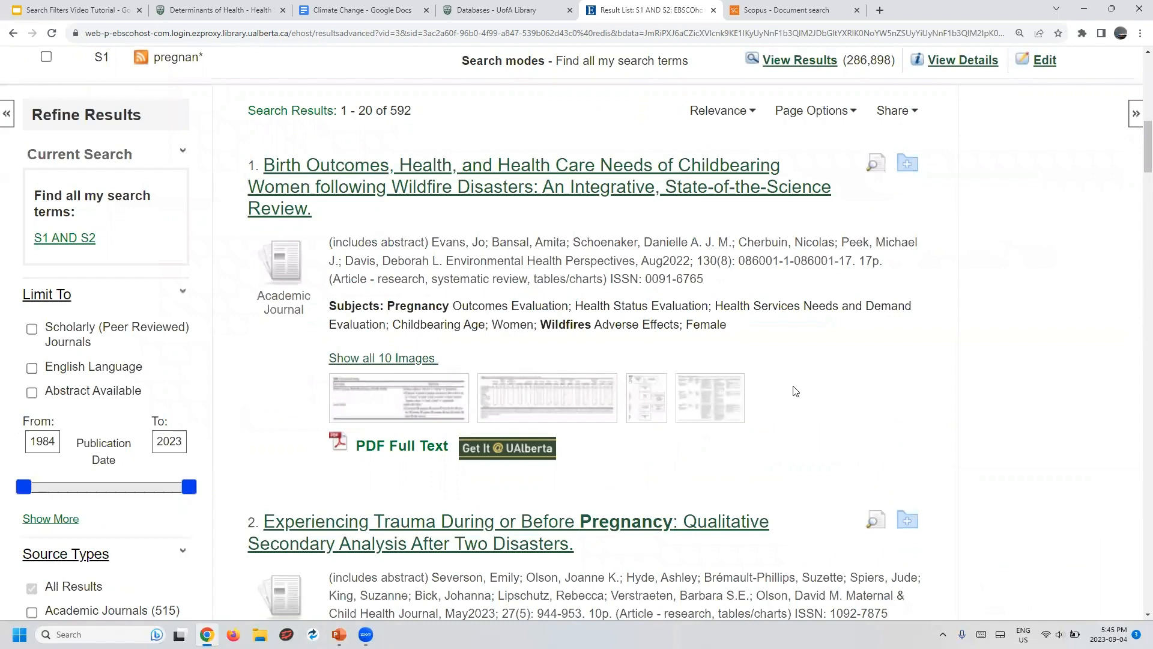
# - Switch to Scopus and set up an advanced document search joining TITLE(pregnan*) to the Scopus climate change filter with AND
pyautogui.click(788, 12)
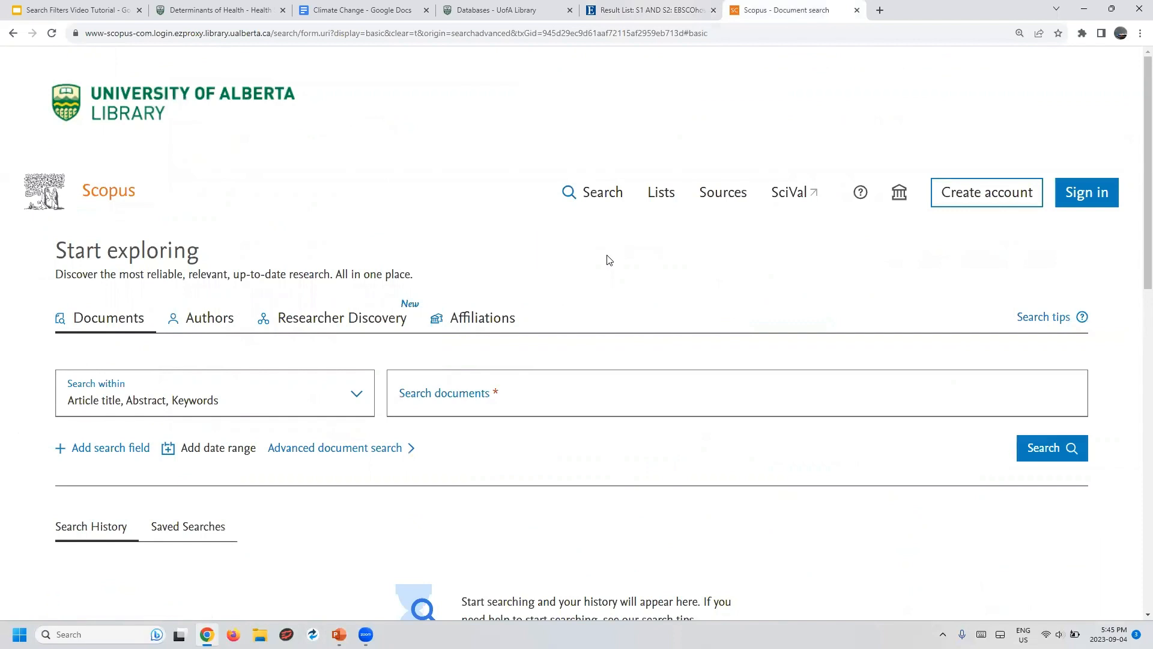
pyautogui.click(329, 450)
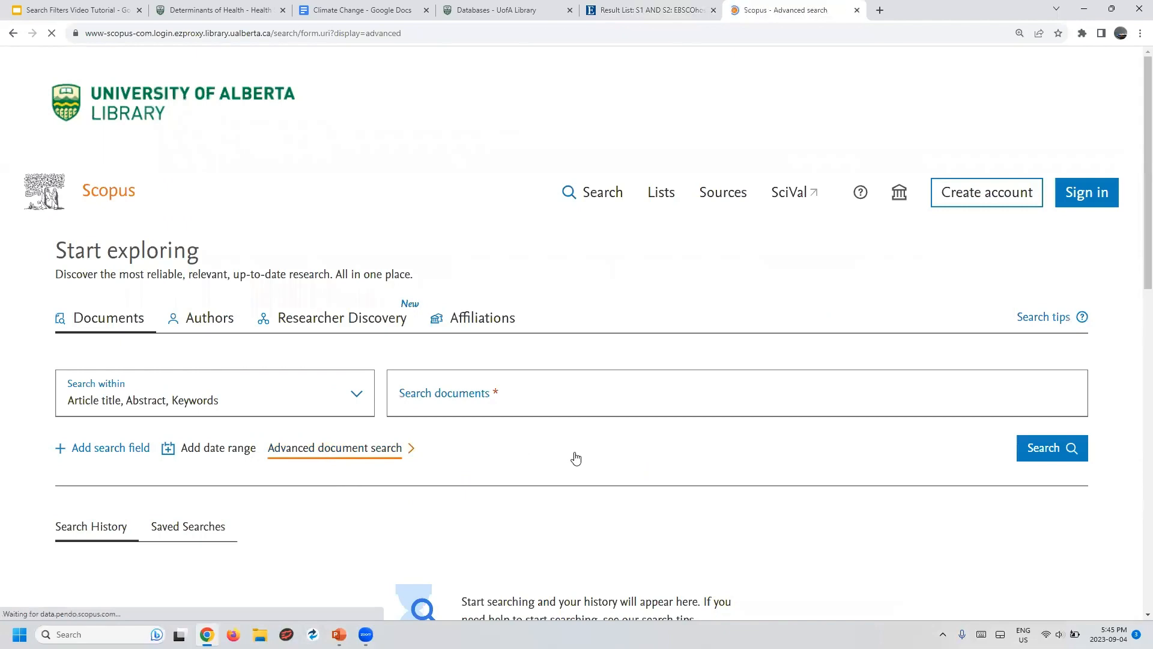
pyautogui.scroll(-1, 583, 371)
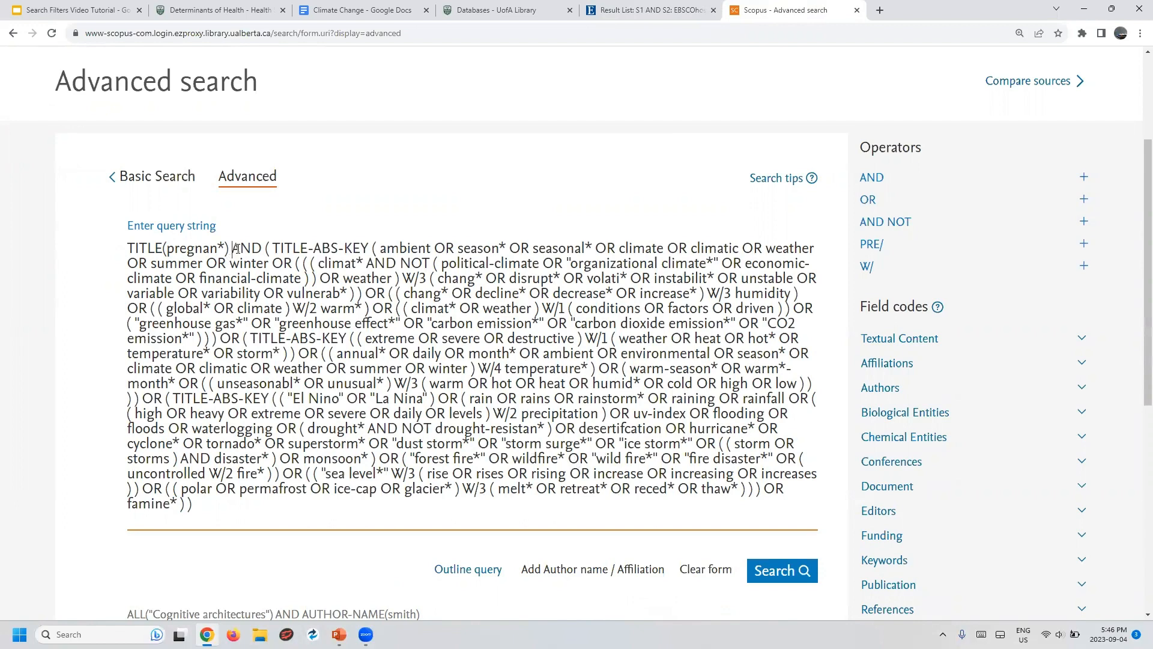
pyautogui.moveTo(231, 248); pyautogui.dragTo(268, 248)
pyautogui.click(292, 309)
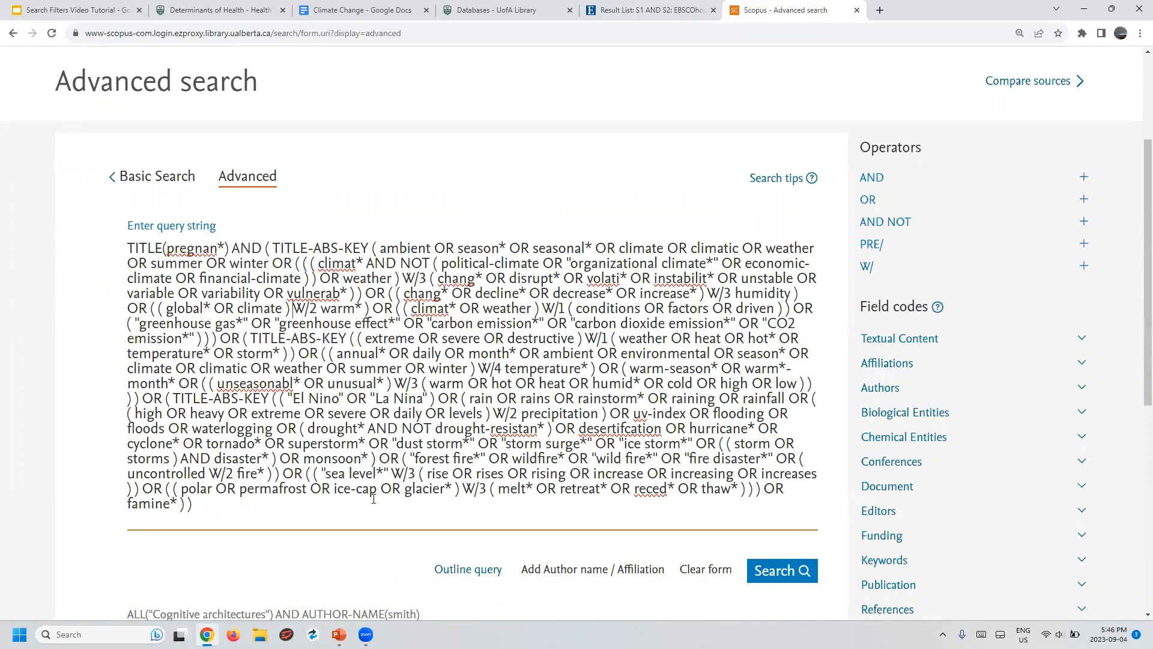
# - Go to the Scopus section of the climate change filters document and view its full search filter text
pyautogui.click(384, 10)
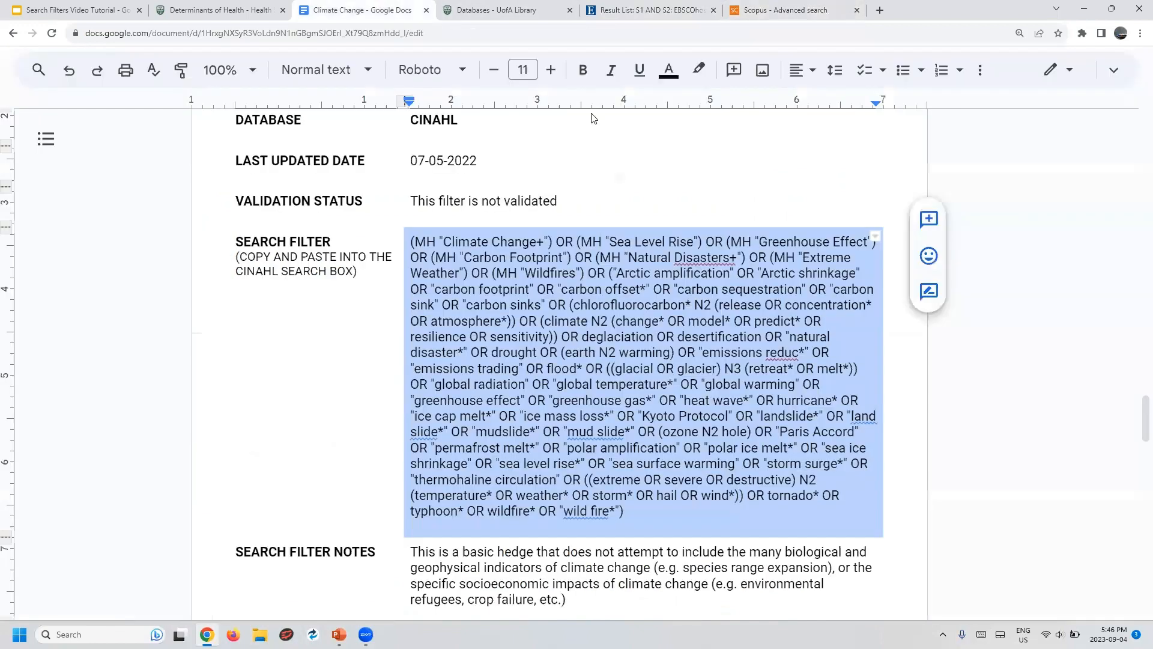
pyautogui.click(737, 329)
pyautogui.scroll(3, 745, 332)
pyautogui.scroll(1, 737, 275)
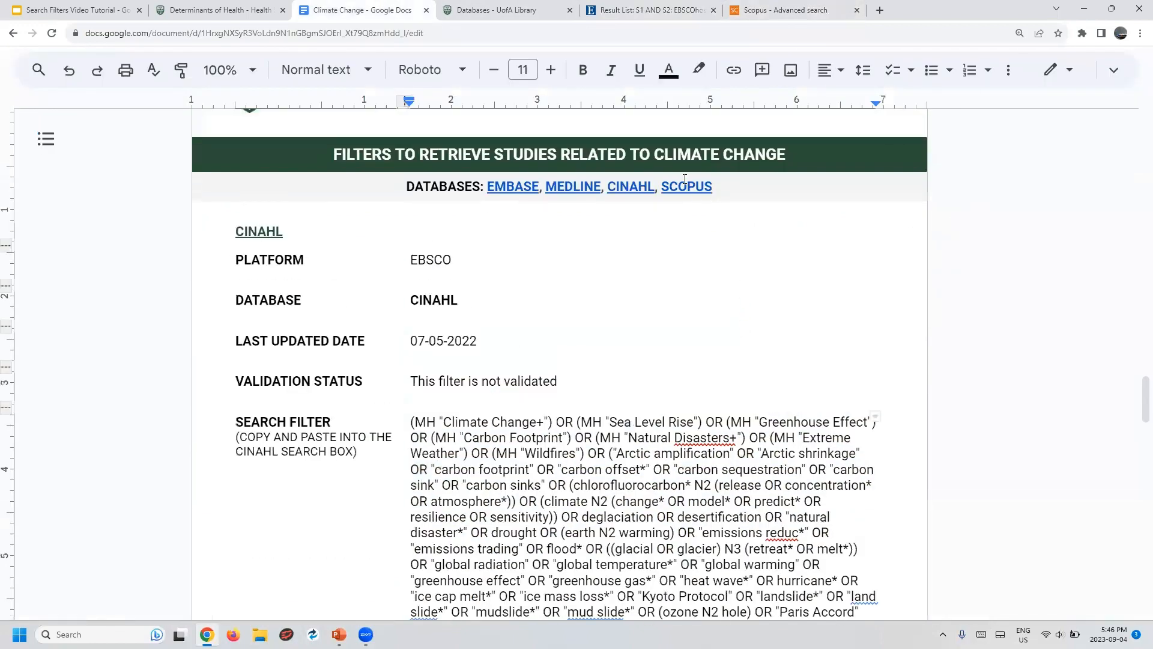
pyautogui.click(684, 214)
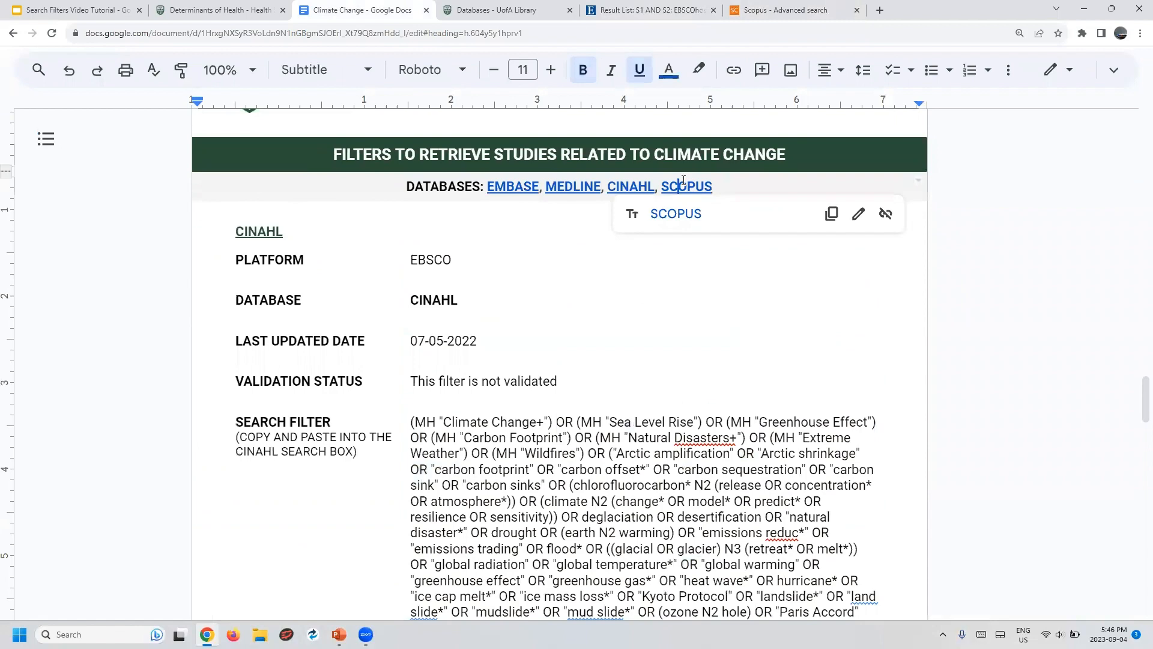
pyautogui.click(681, 218)
pyautogui.scroll(-10, 707, 325)
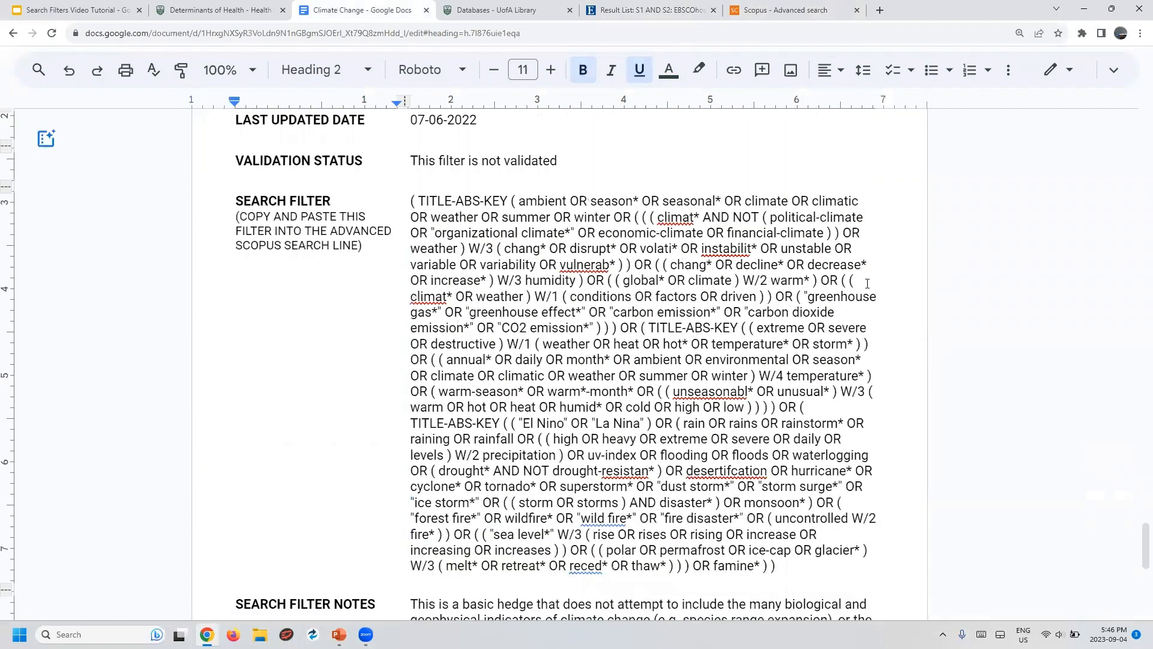
# - Run the combined TITLE(pregnan*) and climate change filter query in Scopus advanced search, and look over the documents found
pyautogui.click(788, 11)
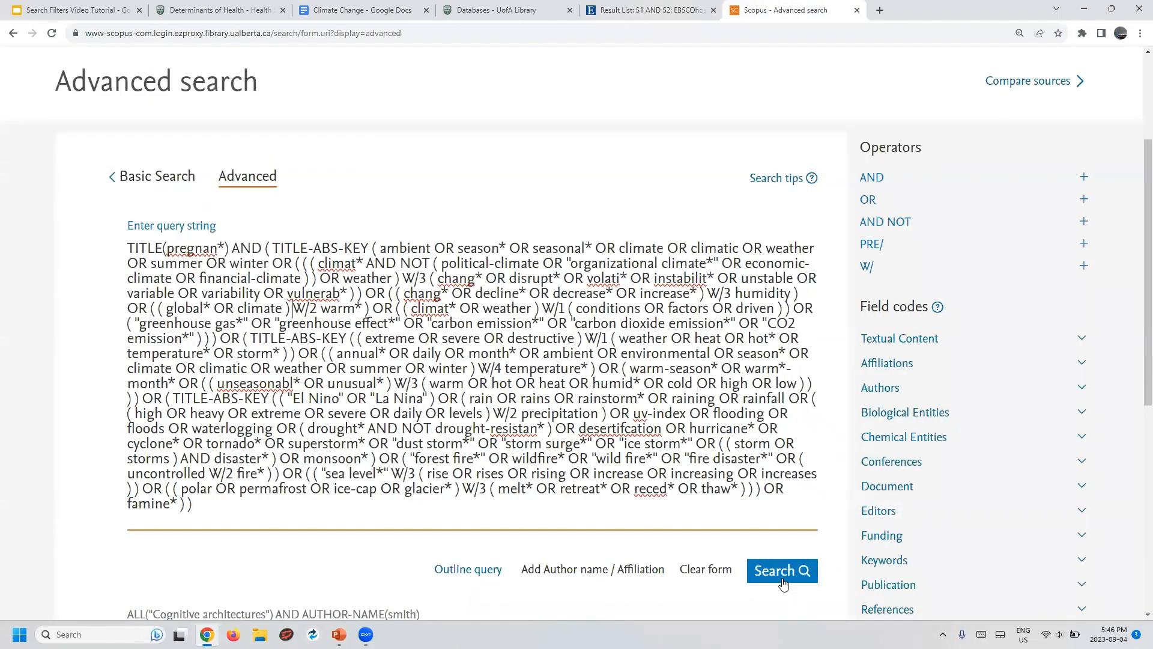
pyautogui.click(781, 574)
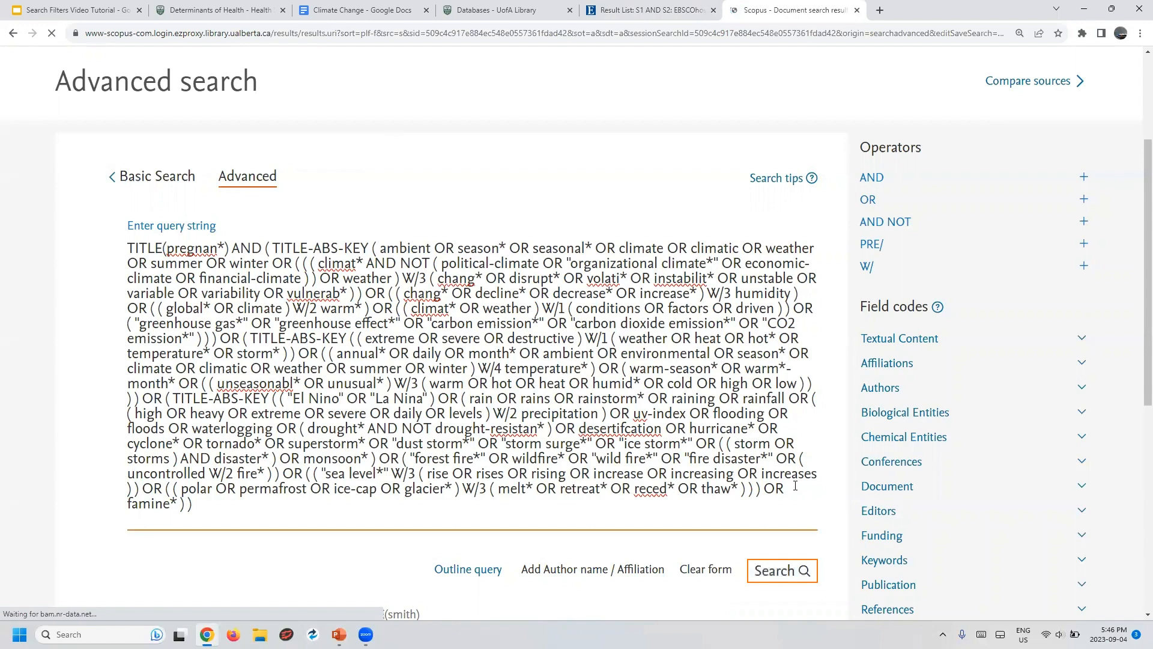
pyautogui.scroll(-5, 773, 388)
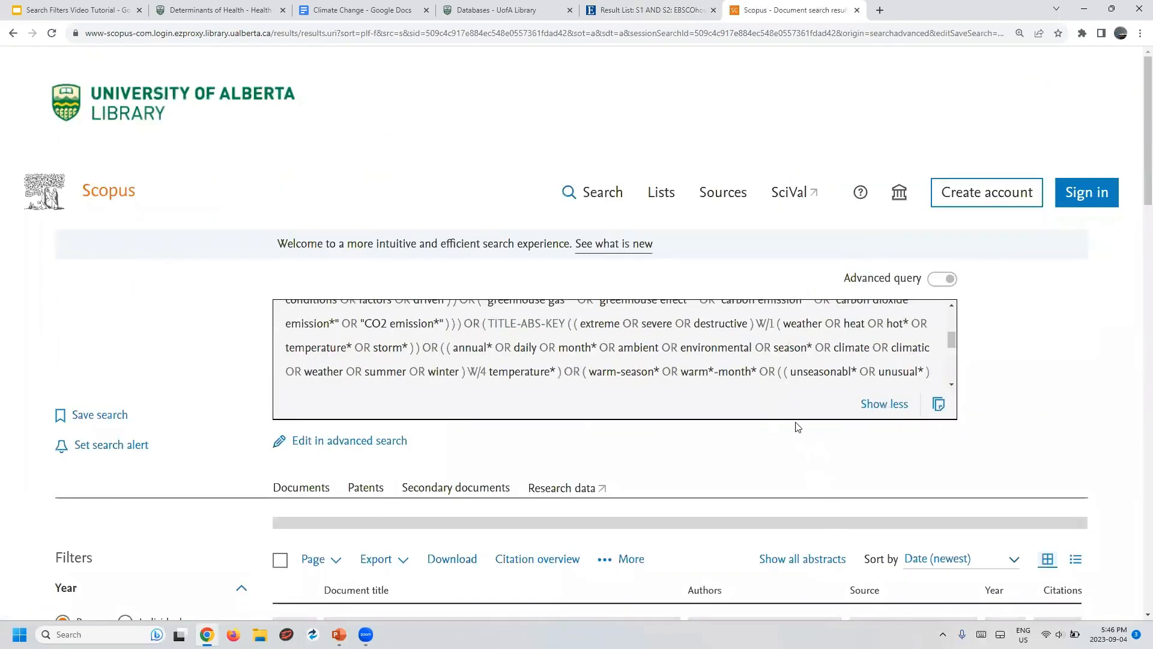
pyautogui.scroll(-2, 1069, 431)
pyautogui.scroll(-2, 1070, 431)
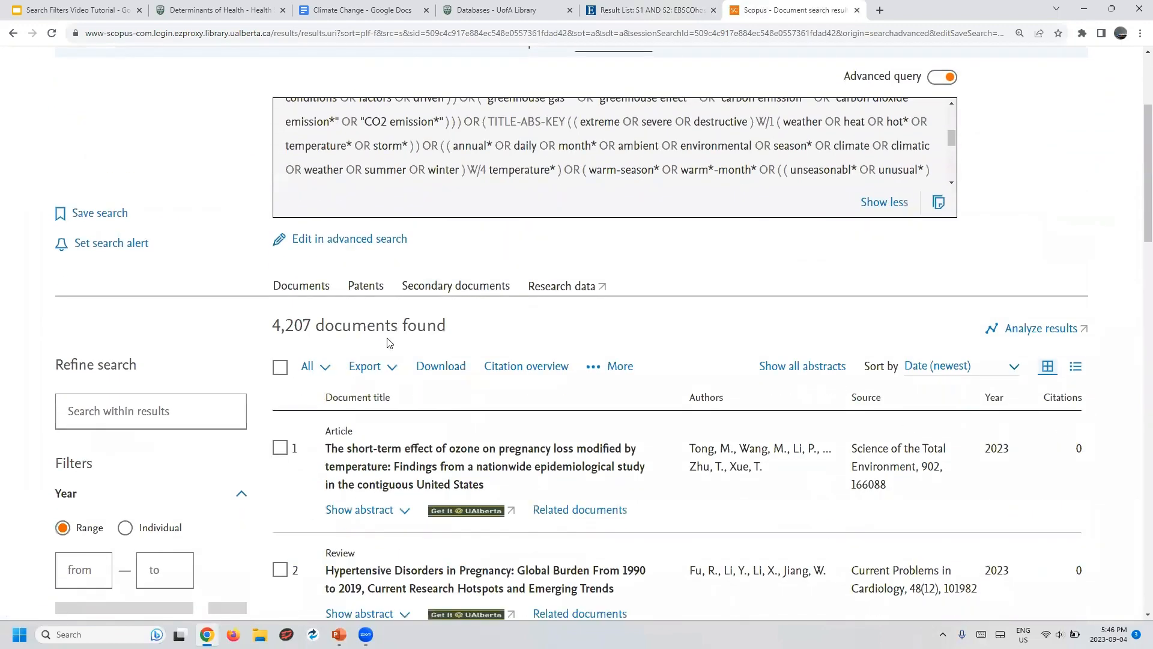
pyautogui.scroll(-1, 394, 348)
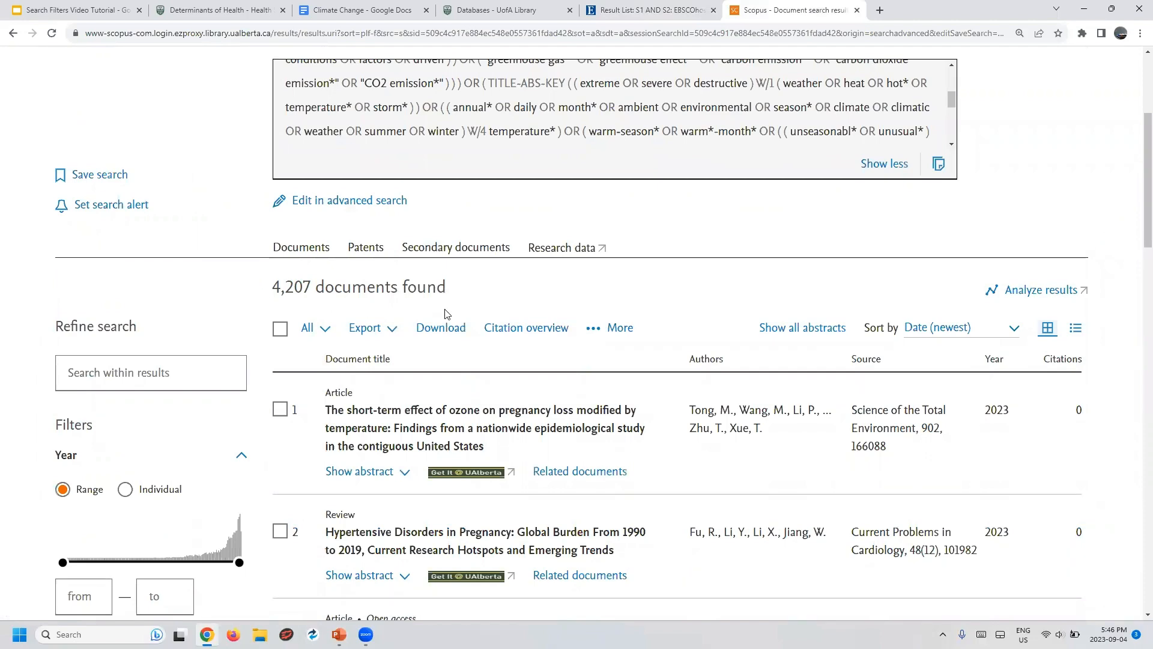
# - Return to the Search Filters Video Tutorial presentation and start the slideshow at the "Evaluating a search filter?" slide
pyautogui.click(74, 8)
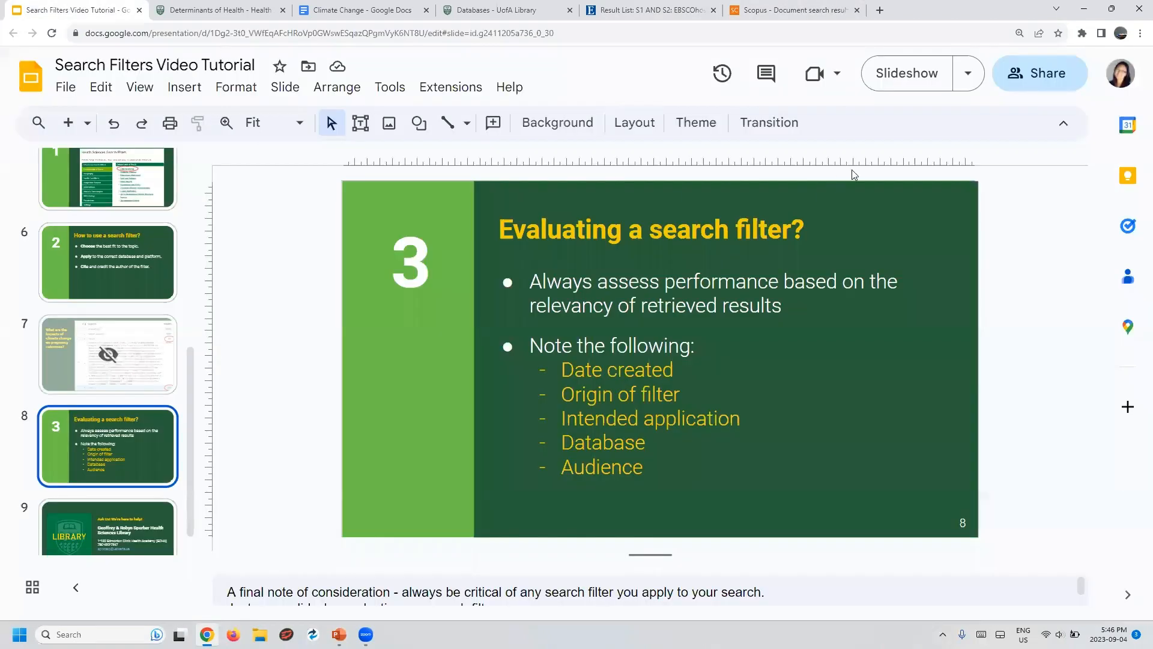
pyautogui.click(906, 73)
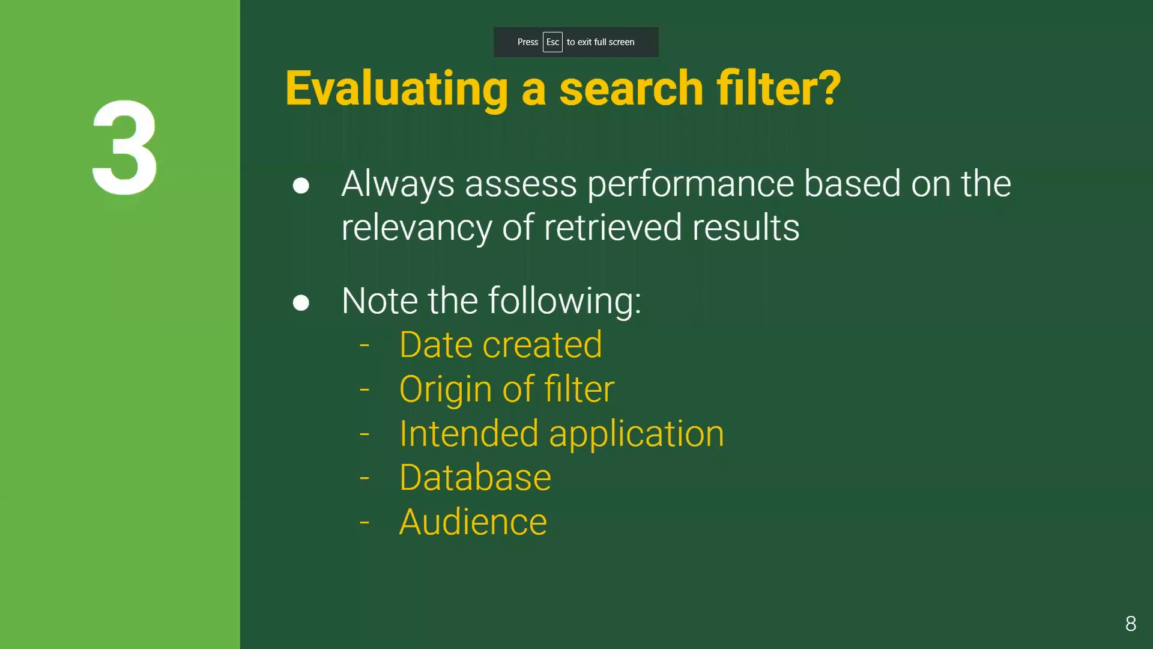